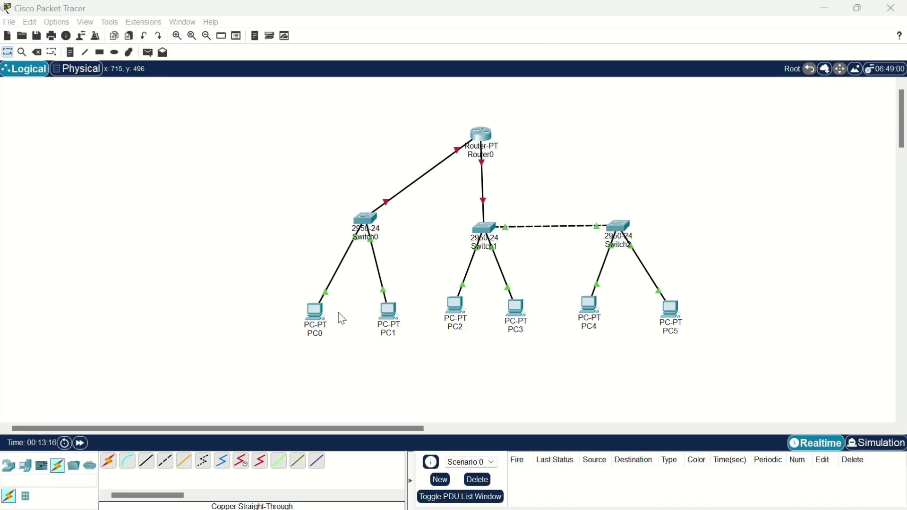
# Give PC0 the static IPv4 address 192.168.2.2 with subnet mask 255.255.255.0
pyautogui.click(315, 318)
pyautogui.click(336, 163)
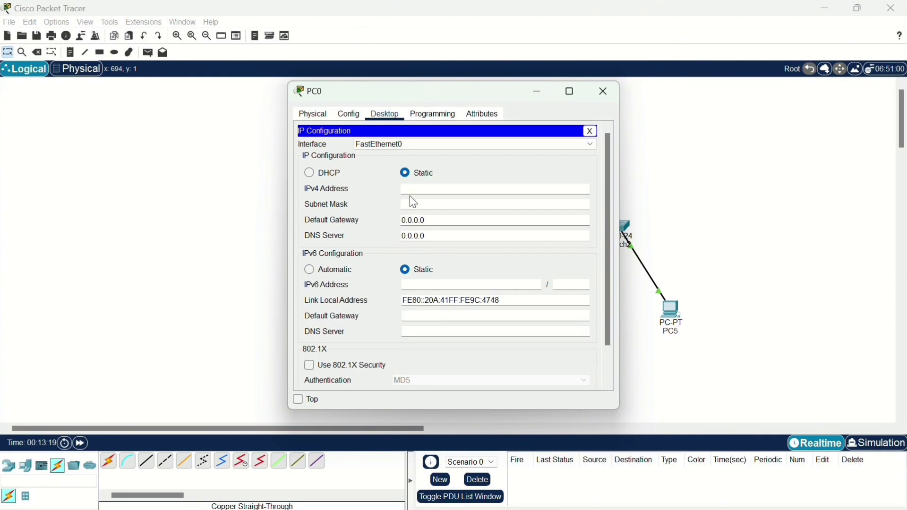
pyautogui.click(418, 189)
pyautogui.write('192.168.2.2')
pyautogui.doubleClick(418, 190)
pyautogui.click(450, 203)
# Set PC0's default gateway to 192.168.2.1 and close its configuration window
pyautogui.doubleClick(446, 220)
pyautogui.write('0')
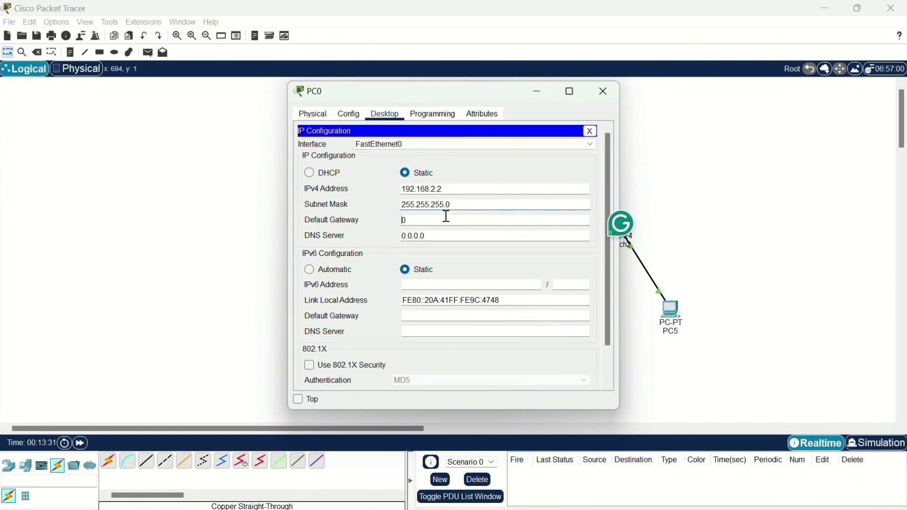
pyautogui.press('BackSpace')
pyautogui.write('192.168.2.2')
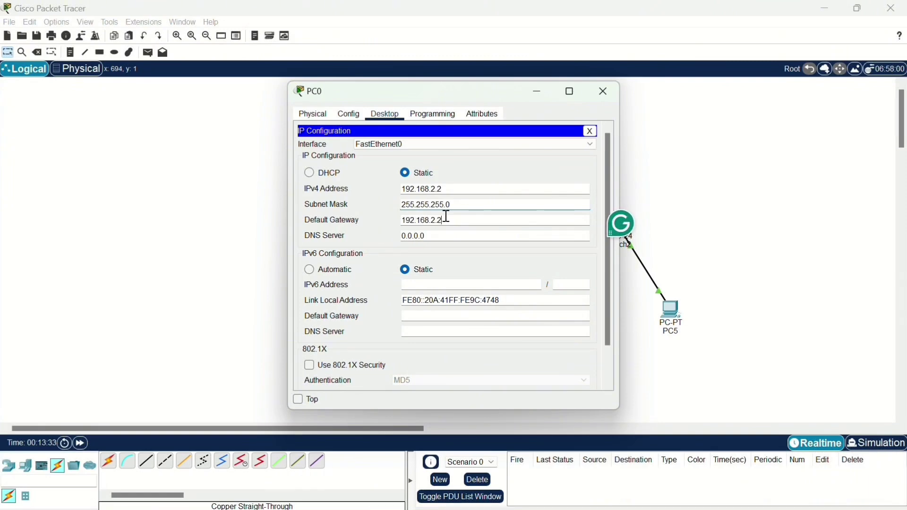
pyautogui.press('BackSpace')
pyautogui.write('1')
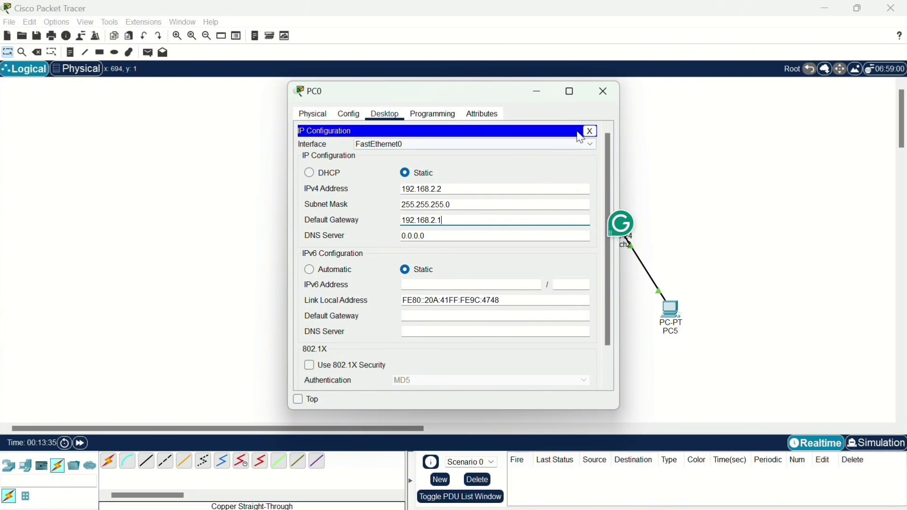
pyautogui.click(604, 91)
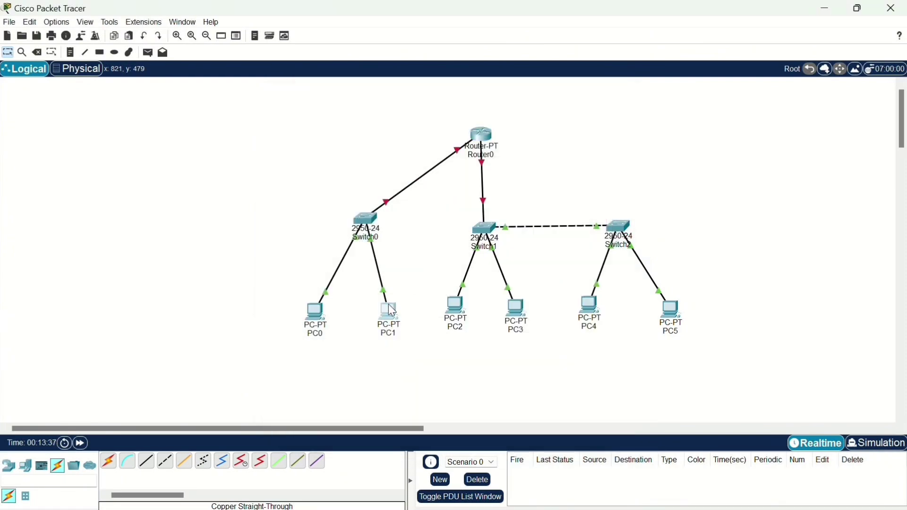
# Give PC1 the static IPv4 address 192.168.2.3, replace its default gateway address, and close its window
pyautogui.click(392, 310)
pyautogui.click(344, 144)
pyautogui.click(455, 188)
pyautogui.write('192.168.2.3')
pyautogui.press('Tab')
pyautogui.click(418, 225)
pyautogui.press('BackSpace')
pyautogui.press('BackSpace')
pyautogui.press('BackSpace')
pyautogui.press('BackSpace')
pyautogui.press('BackSpace')
pyautogui.press('BackSpace')
pyautogui.press('BackSpace')
pyautogui.click(603, 91)
# Give PC2 the static IPv4 address 192.168.3.2 and the default gateway 192.168.3.1
pyautogui.click(344, 144)
pyautogui.click(406, 172)
pyautogui.click(424, 189)
pyautogui.write('192.168.3.2192.168.3.1')
pyautogui.click(603, 91)
# Give PC3 the static IPv4 address 192.168.3.3 and the default gateway 192.168.3.1
pyautogui.click(336, 152)
pyautogui.write('192.168.3.3')
pyautogui.doubleClick(458, 221)
pyautogui.write('192.168.3.1')
pyautogui.click(604, 95)
# Give PC4 the static IPv4 address 192.168.4.2, subnet mask 255.255.255.0 and default gateway 192.168.4.1
pyautogui.write('192.168.4.2')
pyautogui.click(422, 205)
pyautogui.click(428, 221)
pyautogui.press('BackSpace')
pyautogui.press('BackSpace')
pyautogui.press('BackSpace')
pyautogui.press('BackSpace')
pyautogui.press('BackSpace')
pyautogui.press('BackSpace')
pyautogui.press('BackSpace')
pyautogui.write('192.168.4.1')
pyautogui.hotkey('ctrl', 'a')
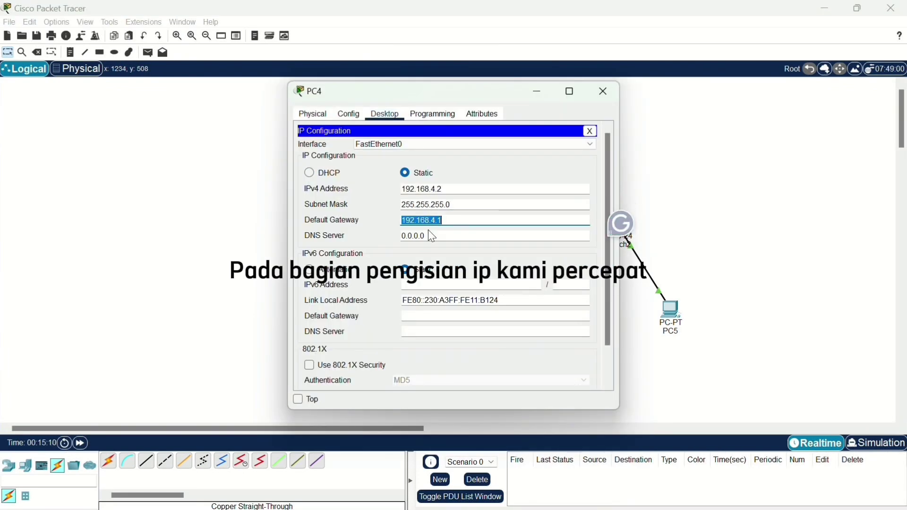
pyautogui.click(603, 92)
# Give PC5 the static IPv4 address 192.168.4.3, replace its default gateway address, and close its window
pyautogui.click(666, 309)
pyautogui.click(344, 145)
pyautogui.click(455, 189)
pyautogui.write('192.168.4.3')
pyautogui.click(456, 220)
pyautogui.press('BackSpace')
pyautogui.press('BackSpace')
pyautogui.press('BackSpace')
pyautogui.press('BackSpace')
pyautogui.press('BackSpace')
pyautogui.press('BackSpace')
pyautogui.press('BackSpace')
pyautogui.click(603, 91)
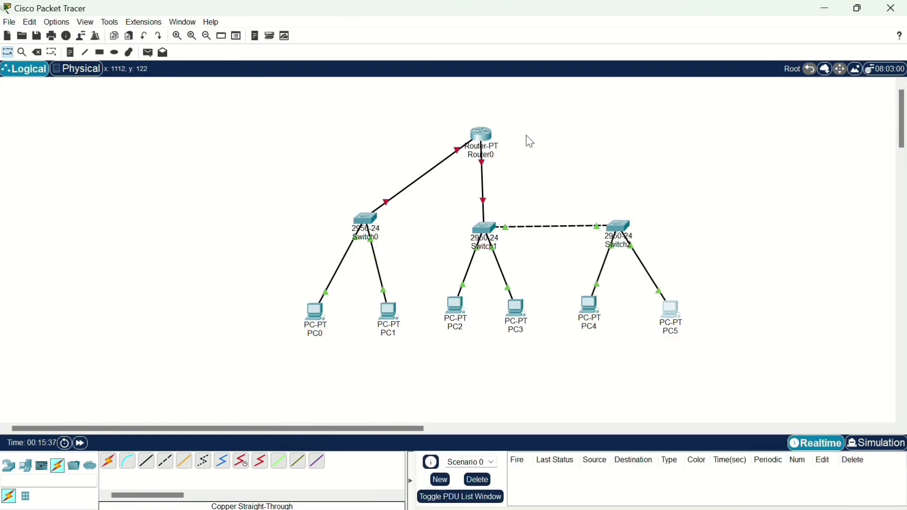
# Turn on Router0's FastEthernet1/0 port and assign it IPv4 address 192.168.2.1 with subnet mask 255.255.255.0
pyautogui.click(484, 141)
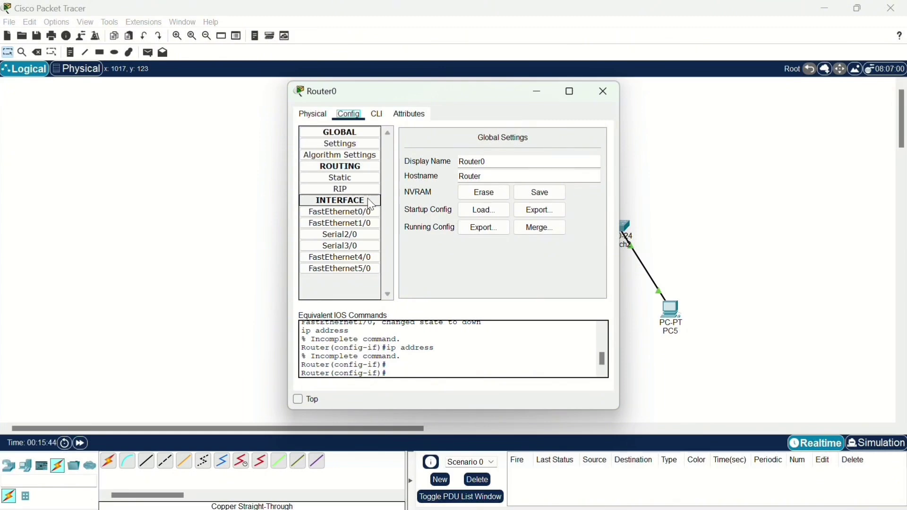
pyautogui.click(367, 226)
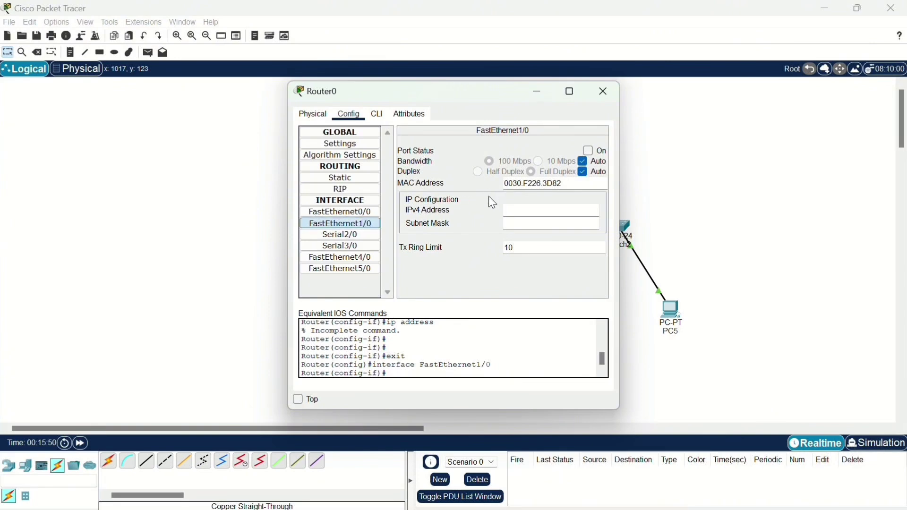
pyautogui.click(590, 151)
pyautogui.click(523, 208)
pyautogui.write('192.168')
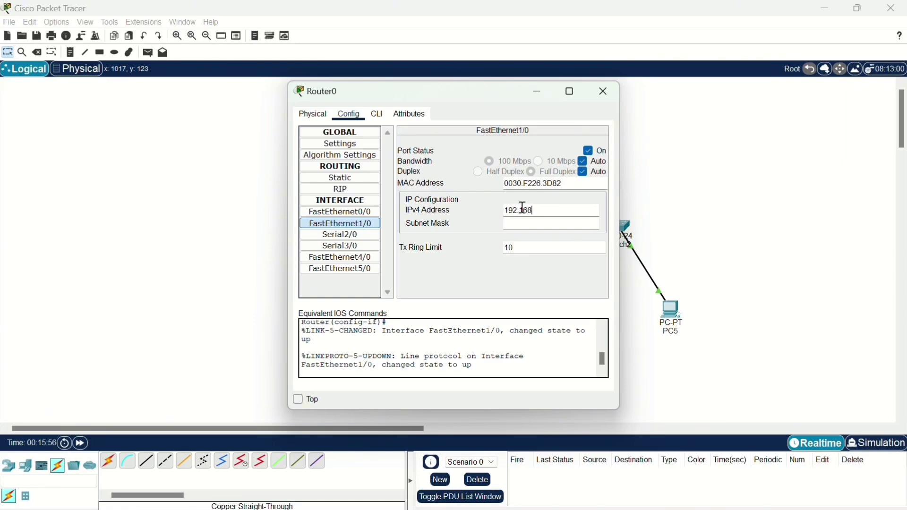
pyautogui.write('.2.1')
pyautogui.click(524, 223)
pyautogui.doubleClick(562, 215)
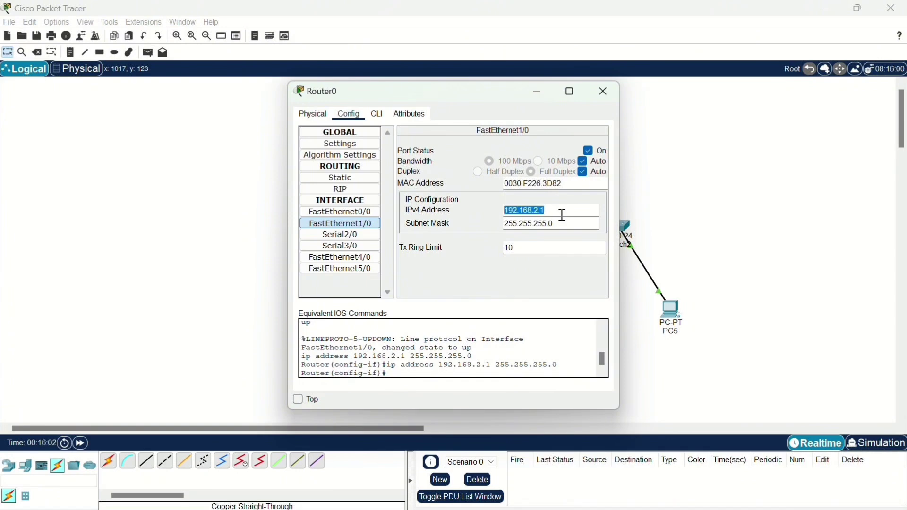
# Add 192.168.2.1 as a network in Router0's RIP routing and close the router's window
pyautogui.click(342, 189)
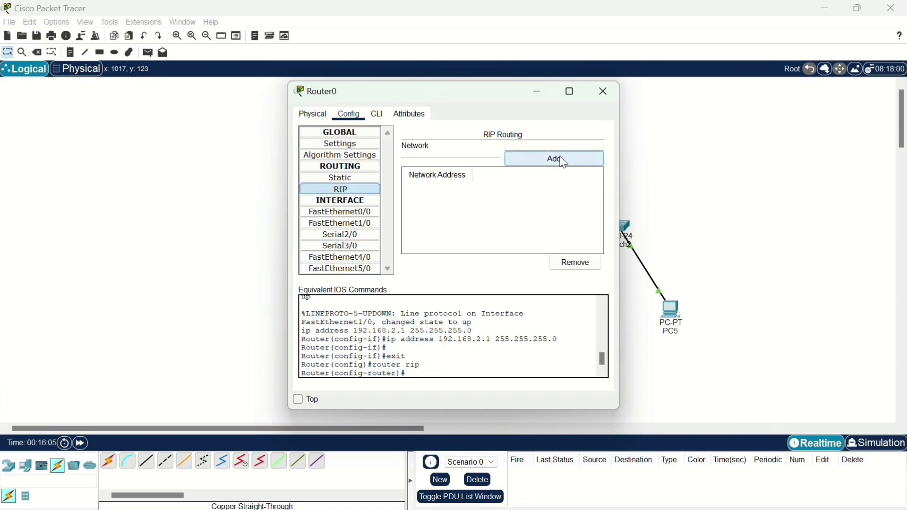
pyautogui.click(555, 147)
pyautogui.write('192.168.2.0')
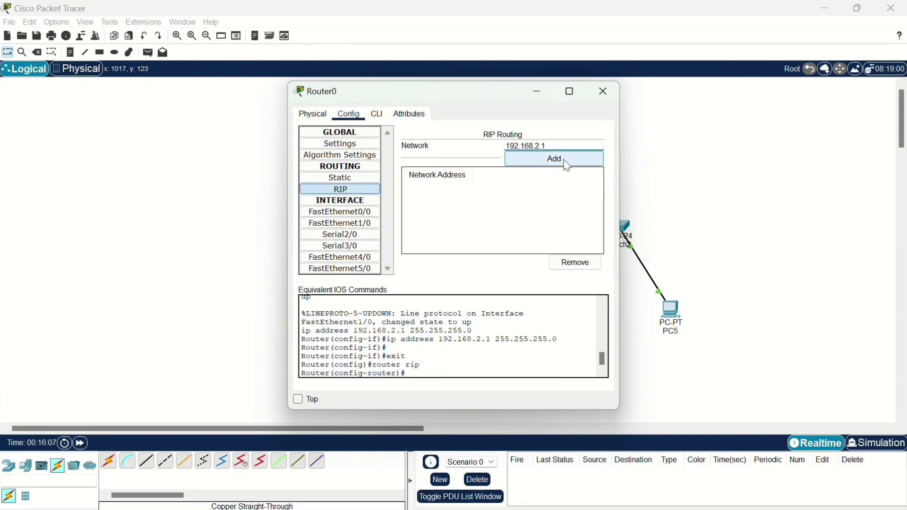
pyautogui.click(566, 165)
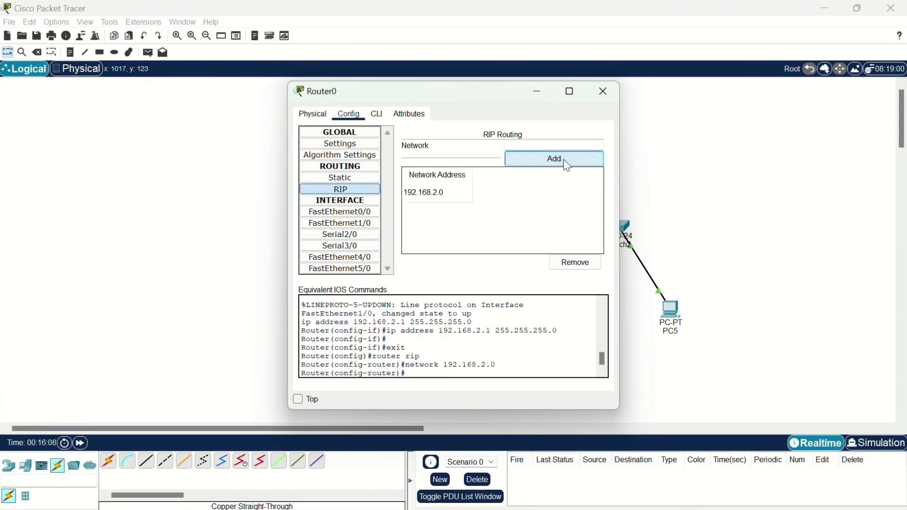
pyautogui.click(601, 97)
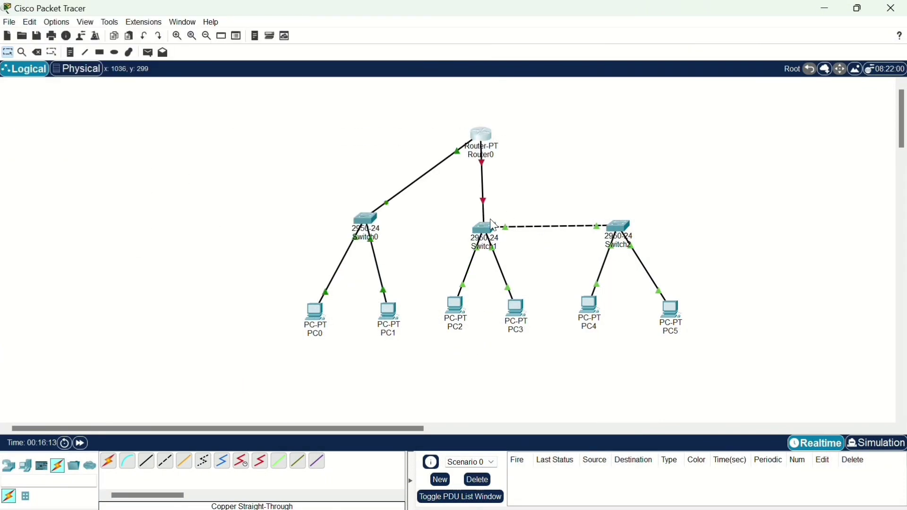
# Open Switch1's command line, review its earlier commands, and exit interface and global configuration modes with ex
pyautogui.click(498, 224)
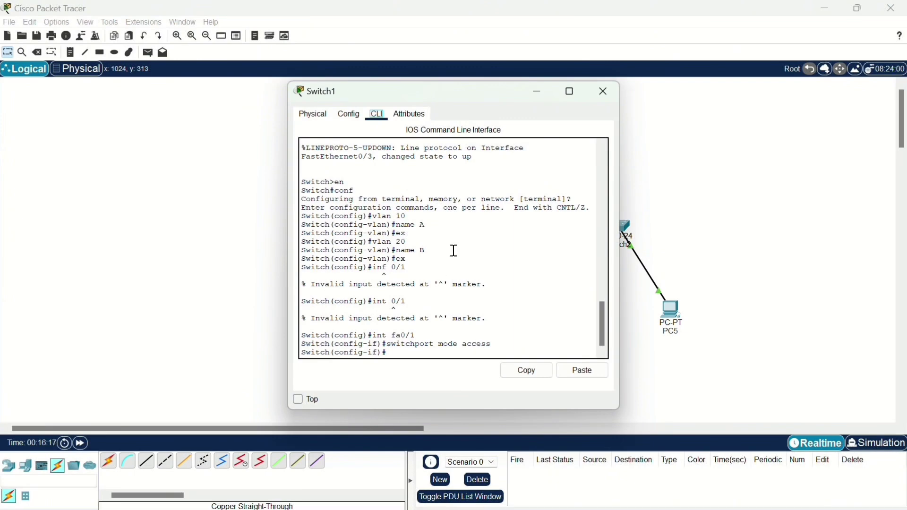
pyautogui.scroll(13, 454, 251)
pyautogui.scroll(-4, 454, 251)
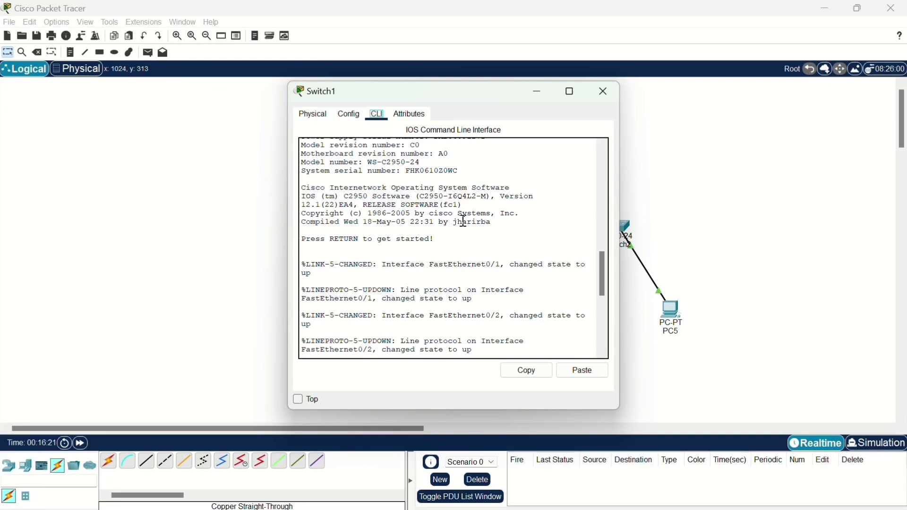
pyautogui.scroll(-9, 464, 221)
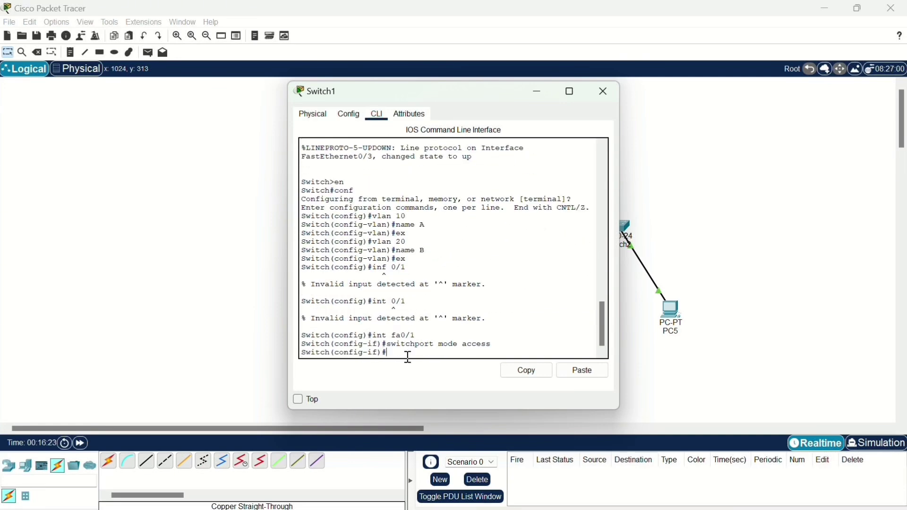
pyautogui.press('Return')
pyautogui.press('Return')
pyautogui.press('Return')
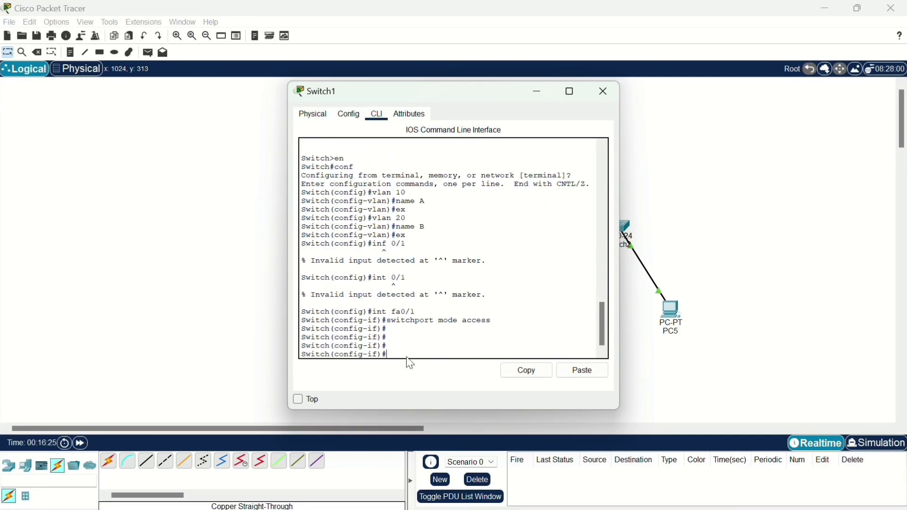
pyautogui.write('ex')
pyautogui.press('Return')
pyautogui.write('x')
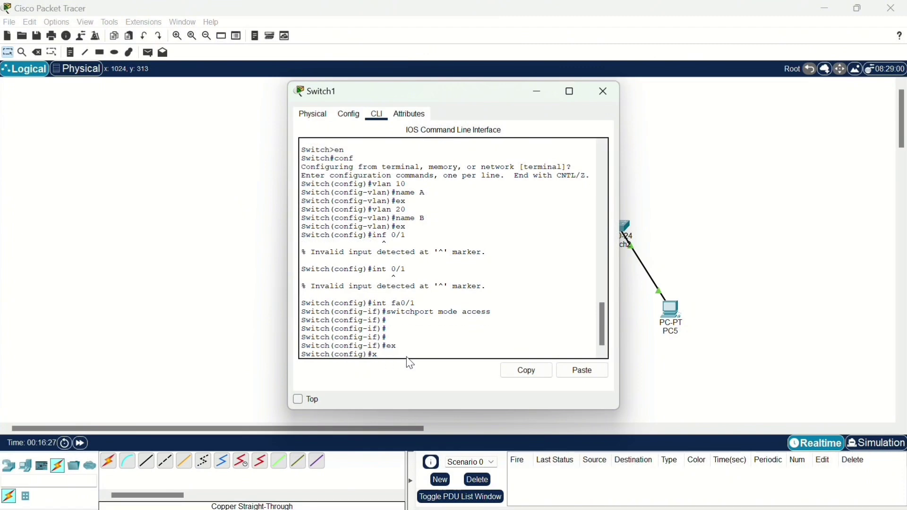
pyautogui.press('BackSpace')
pyautogui.write('ex')
pyautogui.press('Return')
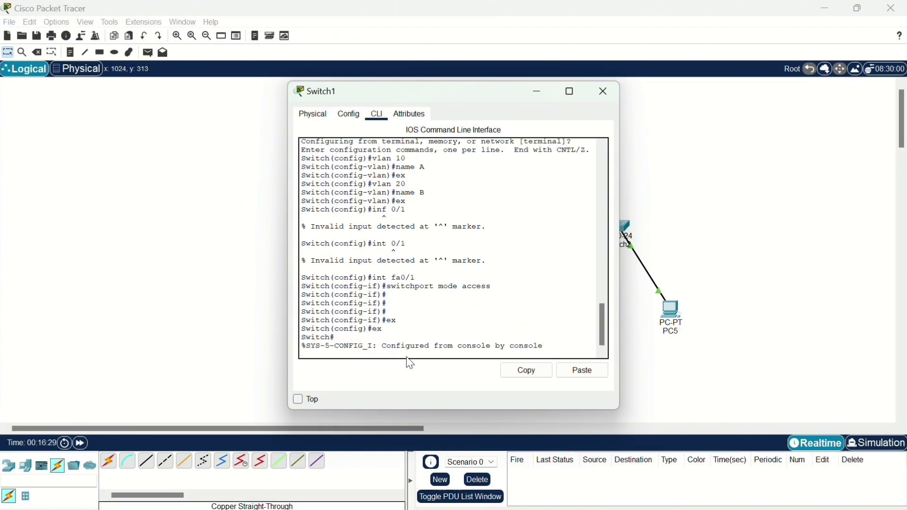
pyautogui.press('Return')
# Enter global configuration mode on Switch1 with the conf command, accepting the default terminal source
pyautogui.scroll(3, 410, 354)
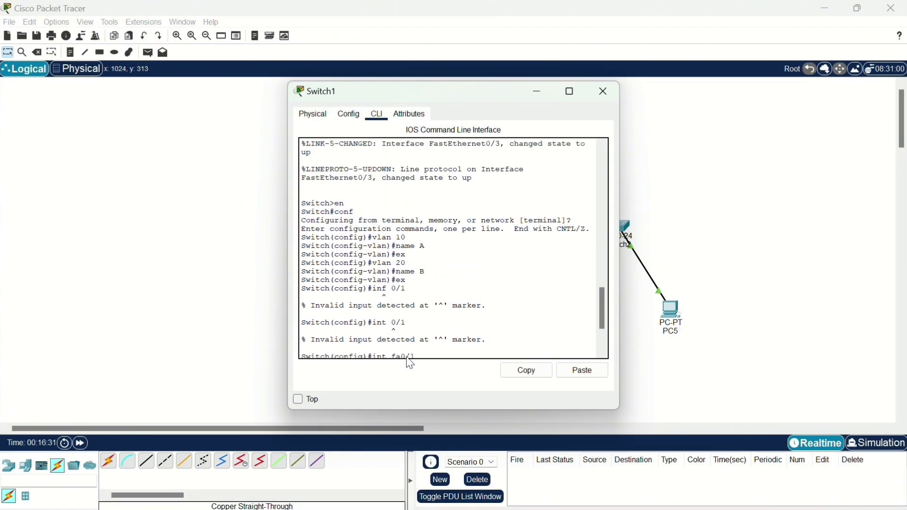
pyautogui.scroll(-3, 410, 354)
pyautogui.write('conf')
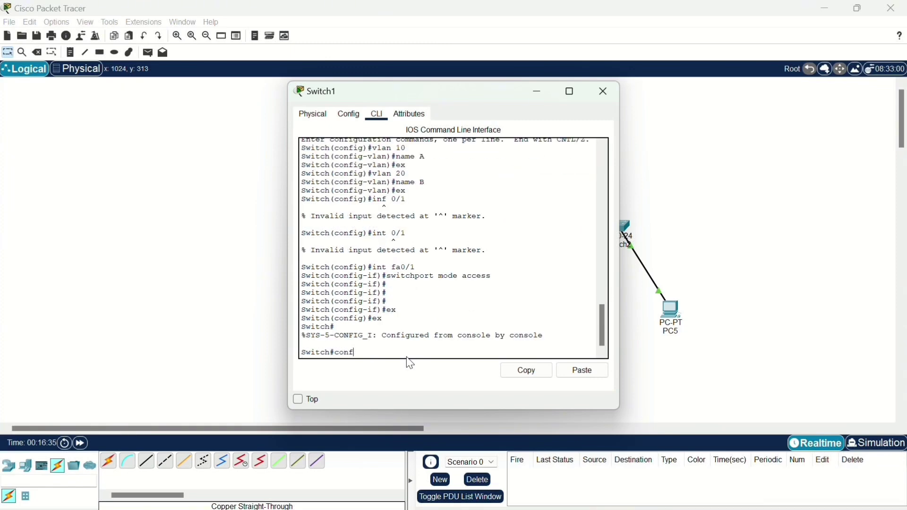
pyautogui.press('Return')
pyautogui.press('Return')
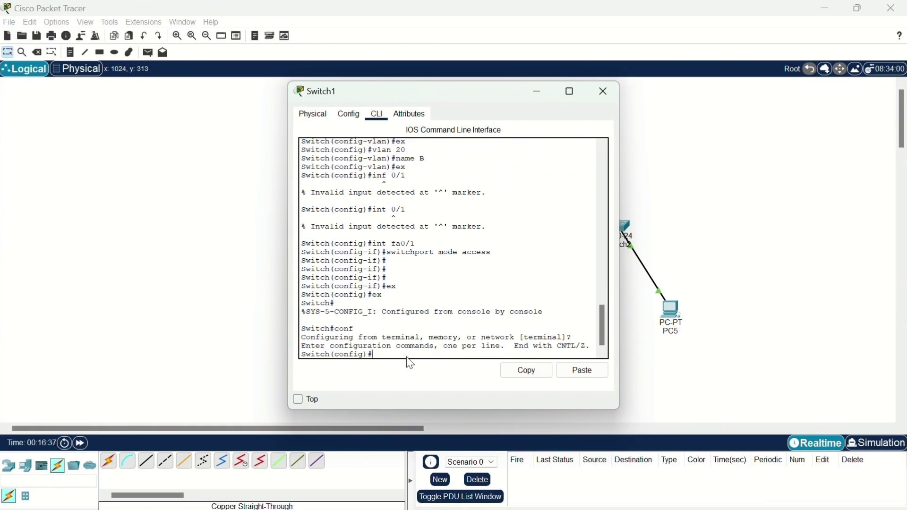
# Define VLAN 10 with the name A on Switch1 and exit VLAN configuration mode
pyautogui.write('vlan 10')
pyautogui.press('Return')
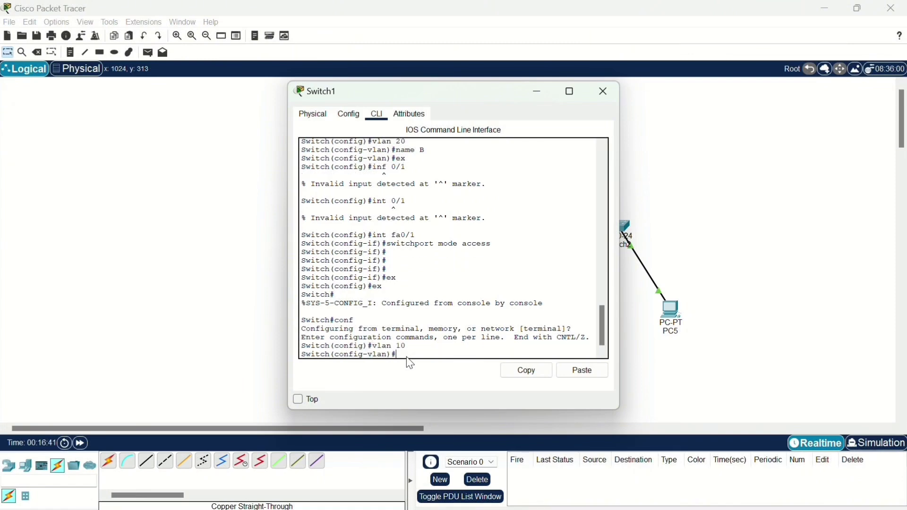
pyautogui.write('nam')
pyautogui.scroll(1, 409, 357)
pyautogui.write('e ')
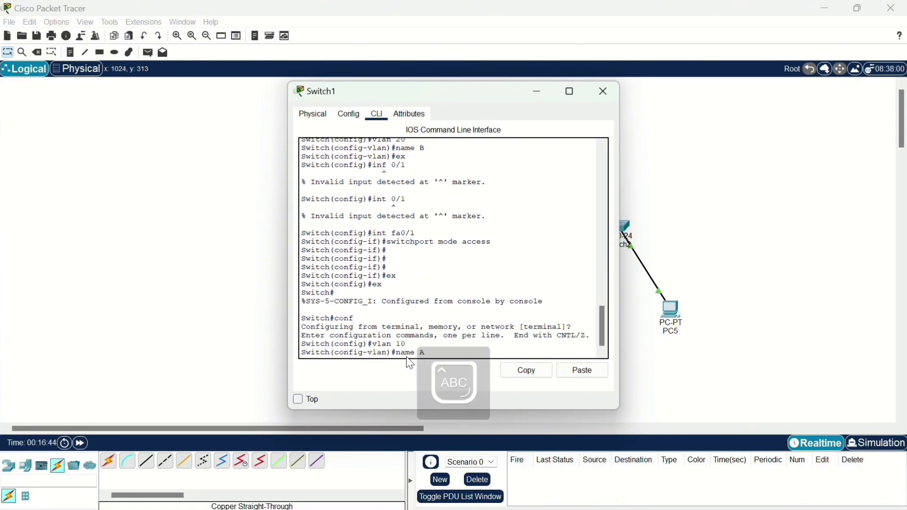
pyautogui.write('A')
pyautogui.press('Return')
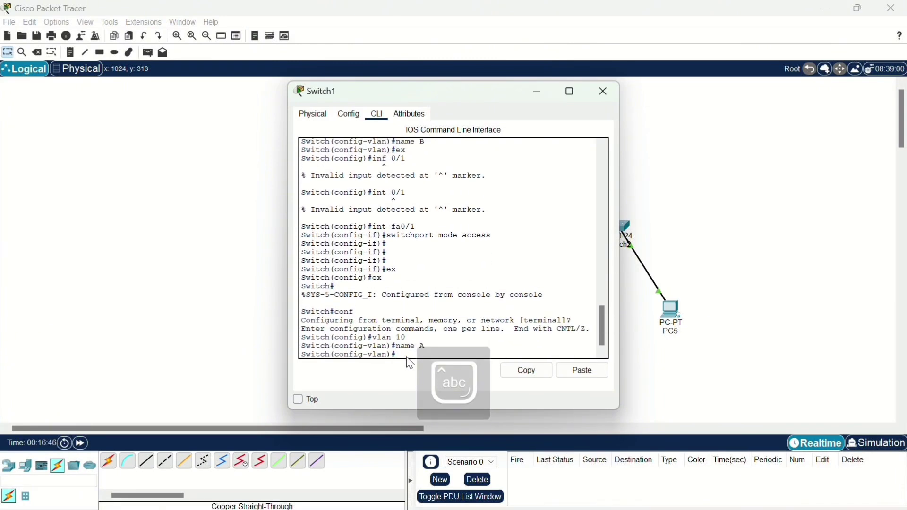
pyautogui.write('ex')
pyautogui.press('Return')
# Define VLAN 20 with the name B on Switch1 and exit VLAN configuration mode
pyautogui.write('vlan ')
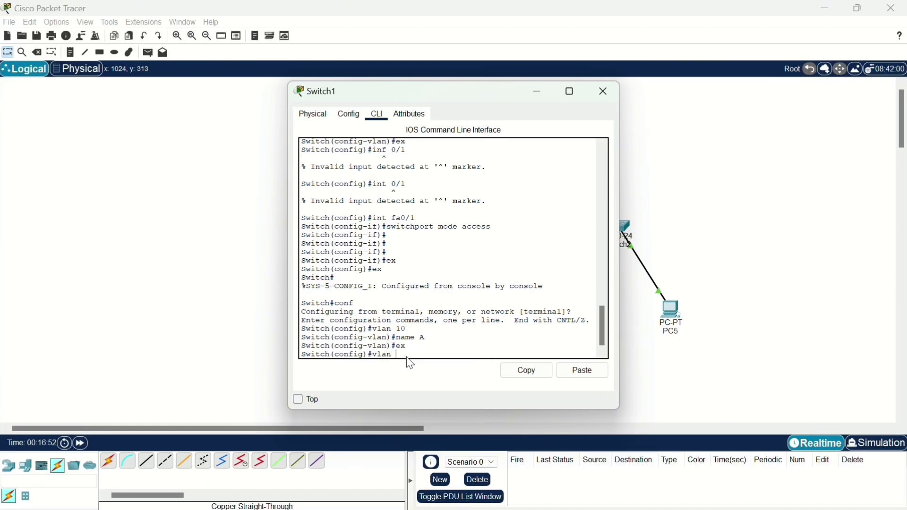
pyautogui.write('20')
pyautogui.press('Return')
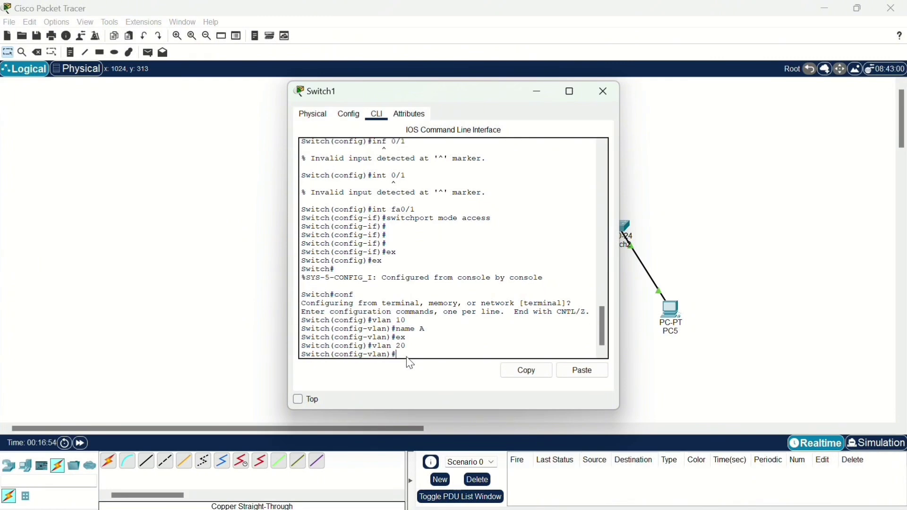
pyautogui.write('nama')
pyautogui.press('BackSpace')
pyautogui.write('e')
pyautogui.press('capslock')
pyautogui.write('B')
pyautogui.press('capslock')
pyautogui.press('Return')
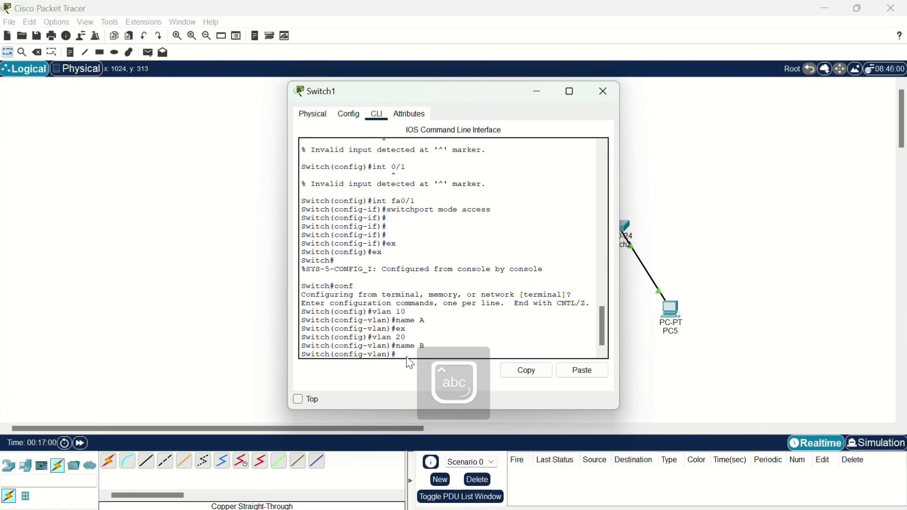
pyautogui.write('ex')
pyautogui.press('Return')
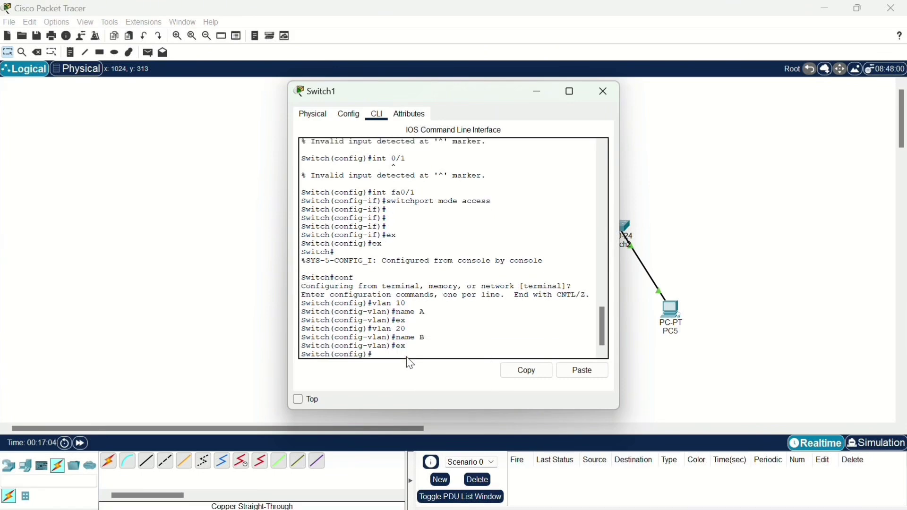
# Configure Switch1's interface fa0/1 as an access port with switchport mode access
pyautogui.write('int fa0/1')
pyautogui.press('Return')
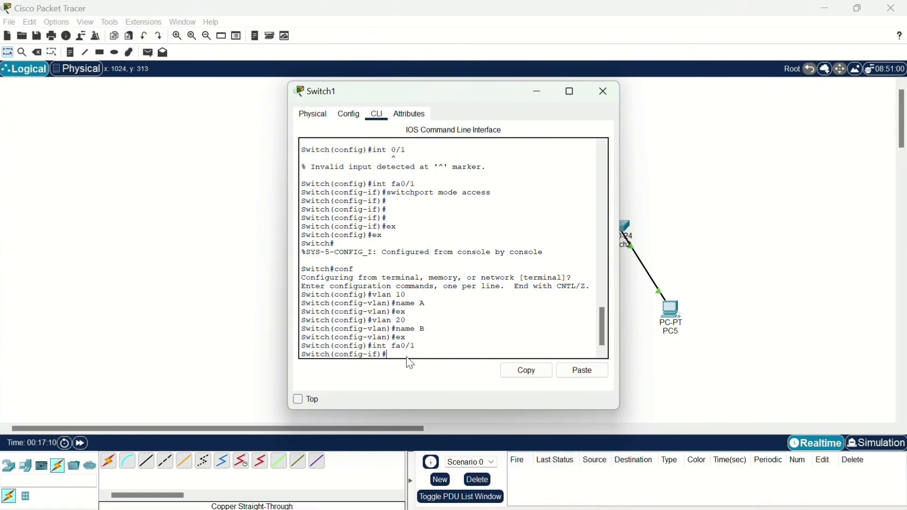
pyautogui.write('switcport mode access')
pyautogui.press('Return')
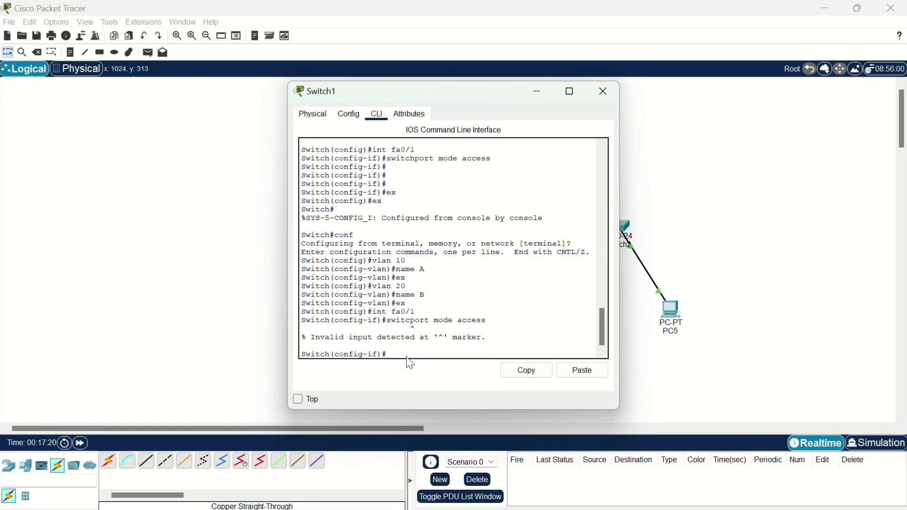
pyautogui.write('switchport mode access')
pyautogui.press('Return')
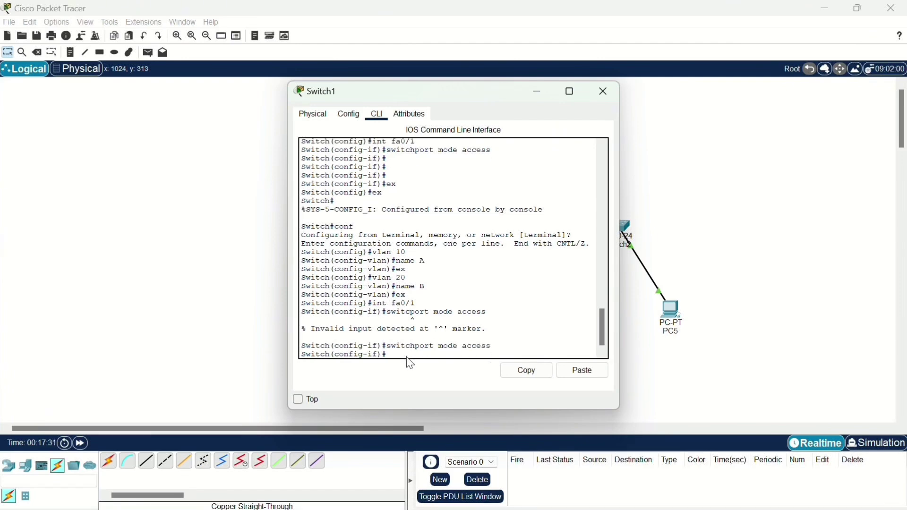
# Assign Switch1's interface fa0/1 to VLAN 10 with switchport access vlan 10 and exit interface configuration mode
pyautogui.press('Up')
pyautogui.press('BackSpace')
pyautogui.press('BackSpace')
pyautogui.press('BackSpace')
pyautogui.press('BackSpace')
pyautogui.press('BackSpace')
pyautogui.press('BackSpace')
pyautogui.press('BackSpace')
pyautogui.press('BackSpace')
pyautogui.press('BackSpace')
pyautogui.press('BackSpace')
pyautogui.press('BackSpace')
pyautogui.write('access vlan 10')
pyautogui.press('Return')
pyautogui.write('ex')
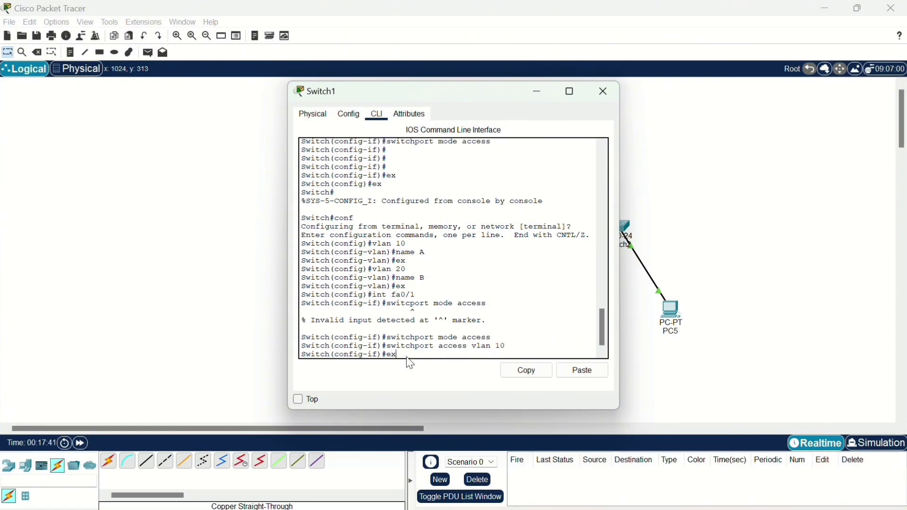
pyautogui.press('Return')
# Configure Switch1's interface fa0/2 as an access port with switchport mode access
pyautogui.press('Up')
pyautogui.press('Up')
pyautogui.press('Up')
pyautogui.press('Up')
pyautogui.press('Up')
pyautogui.press('BackSpace')
pyautogui.write('2')
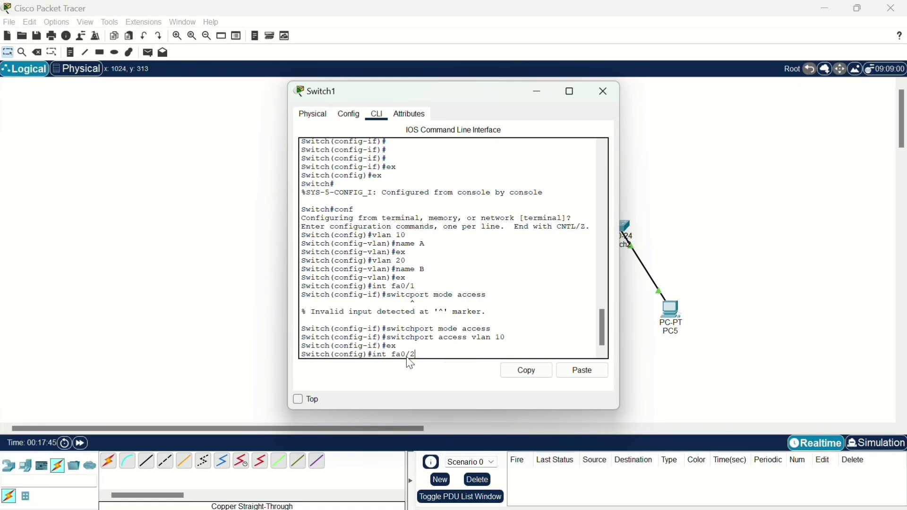
pyautogui.press('Return')
pyautogui.write('switchport access vlan 10')
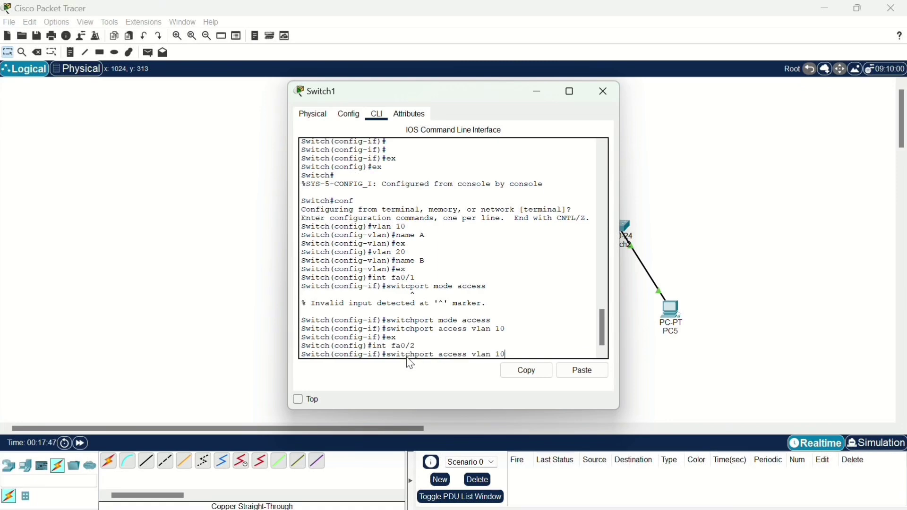
pyautogui.press('Up')
pyautogui.press('Return')
# Assign Switch1's interface fa0/2 to VLAN 10 with switchport access vlan 10 and exit interface configuration mode
pyautogui.press('Up')
pyautogui.press('Up')
pyautogui.press('Up')
pyautogui.press('Up')
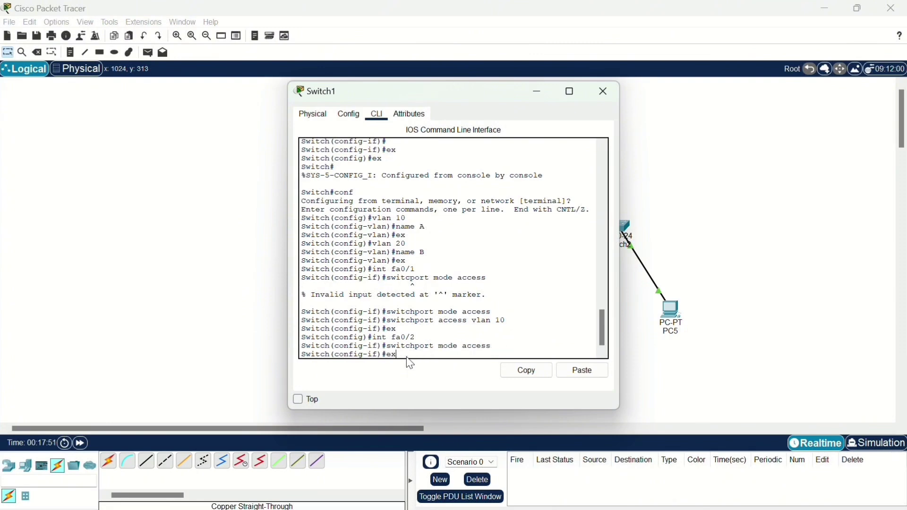
pyautogui.press('Return')
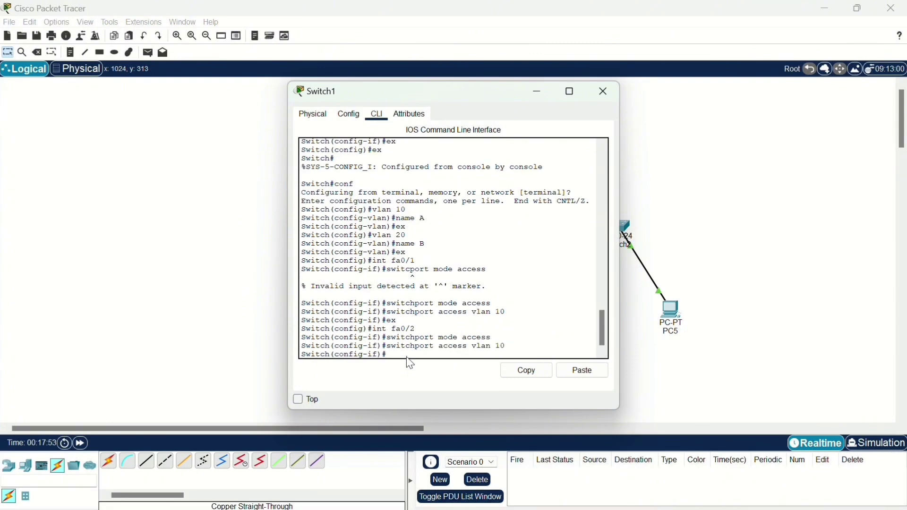
pyautogui.press('Return')
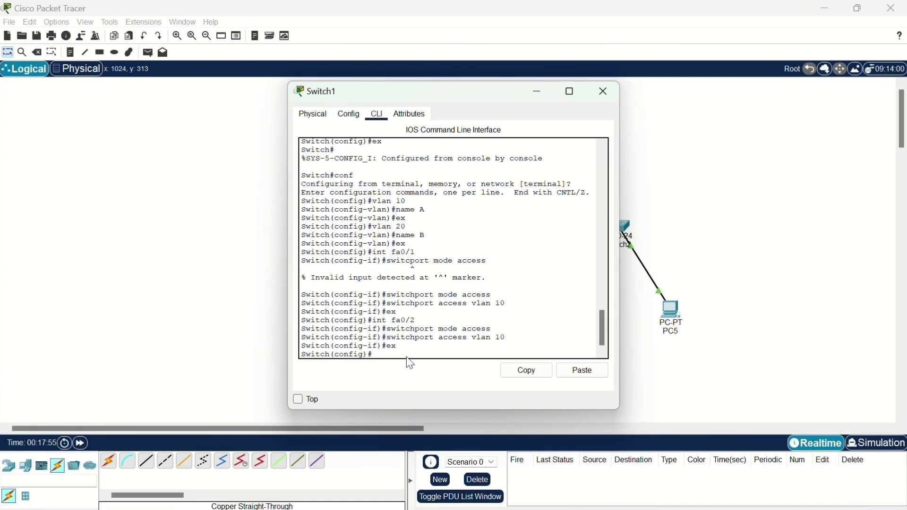
# Enter interface configuration mode for fa0/3 on Switch1
pyautogui.press('Up')
pyautogui.press('Up')
pyautogui.press('Up')
pyautogui.press('Up')
pyautogui.press('Down')
pyautogui.press('Down')
pyautogui.press('Down')
pyautogui.press('Up')
pyautogui.press('Up')
pyautogui.press('Up')
pyautogui.press('BackSpace')
pyautogui.write('3')
pyautogui.press('Return')
# Try to set Switch1's interface fa0/3 to trunk mode with the command switchport mode truk
pyautogui.press('Up')
pyautogui.press('Up')
pyautogui.press('Up')
pyautogui.press('BackSpace')
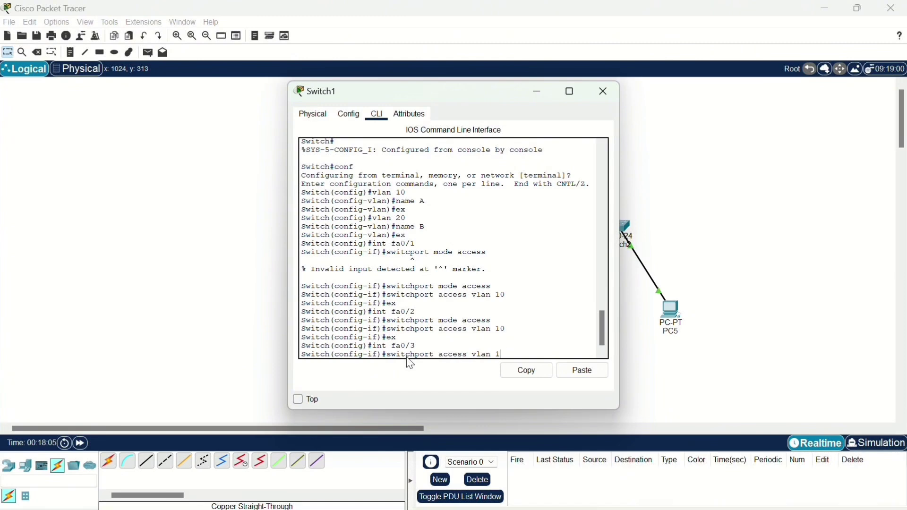
pyautogui.press('BackSpace')
pyautogui.press('BackSpace')
pyautogui.press('BackSpace')
pyautogui.press('BackSpace')
pyautogui.press('BackSpace')
pyautogui.press('BackSpace')
pyautogui.press('BackSpace')
pyautogui.press('BackSpace')
pyautogui.press('BackSpace')
pyautogui.press('BackSpace')
pyautogui.press('BackSpace')
pyautogui.write('mode truk')
pyautogui.press('Return')
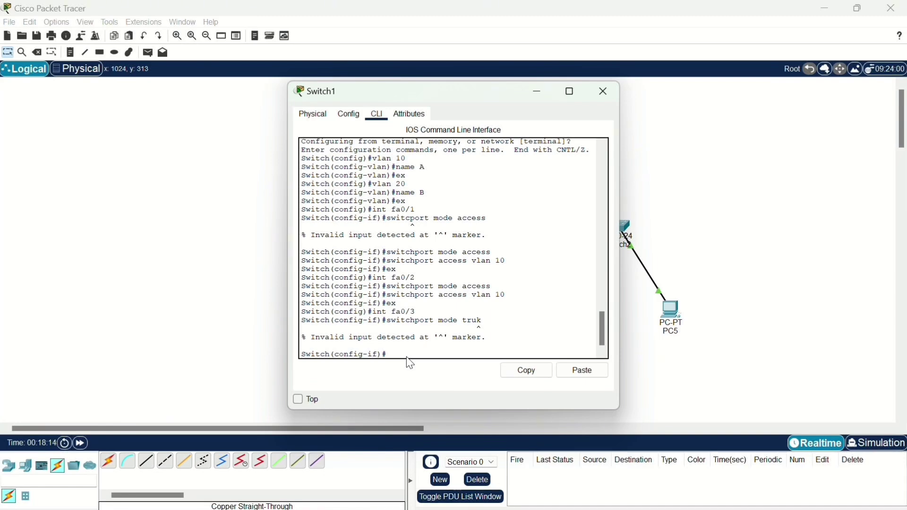
# Configure Switch1's interface fa0/3 as a trunk port with switchport mode trunk and exit interface configuration mode
pyautogui.press('Up')
pyautogui.press('Up')
pyautogui.press('Down')
pyautogui.press('BackSpace')
pyautogui.press('BackSpace')
pyautogui.press('BackSpace')
pyautogui.press('BackSpace')
pyautogui.write('trunk')
pyautogui.press('Return')
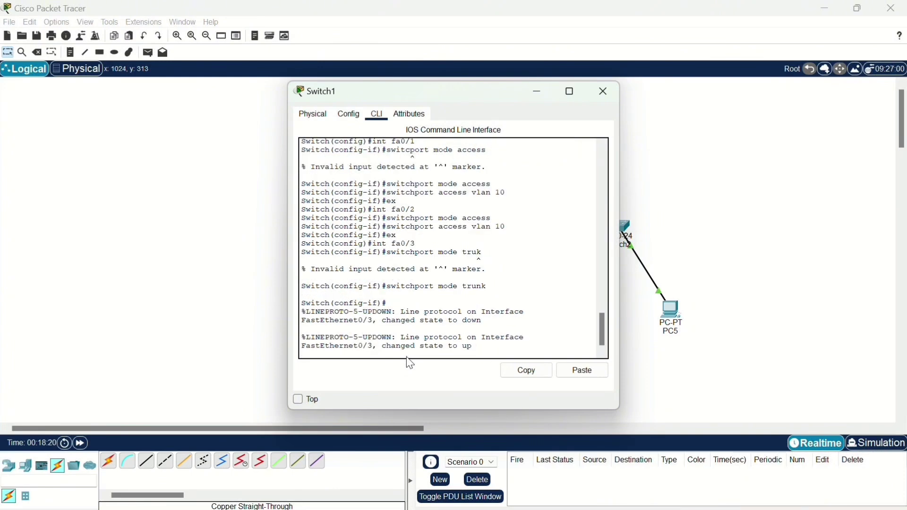
pyautogui.press('Return')
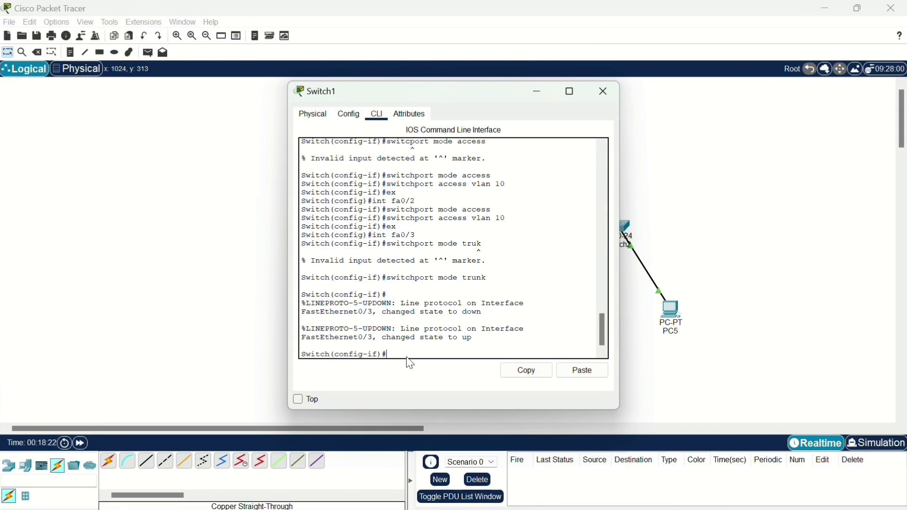
pyautogui.write('ex')
pyautogui.press('Return')
# Configure Switch1's interface fa0/4 as a trunk port with switchport mode trunk, exit interface configuration mode and close the Switch1 window
pyautogui.press('Up')
pyautogui.press('Up')
pyautogui.press('Up')
pyautogui.press('Up')
pyautogui.press('BackSpace')
pyautogui.write('4')
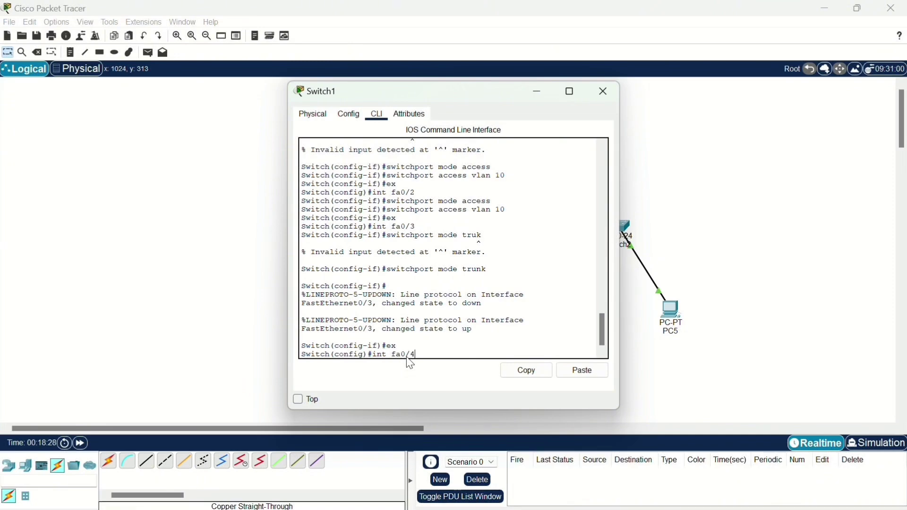
pyautogui.press('Return')
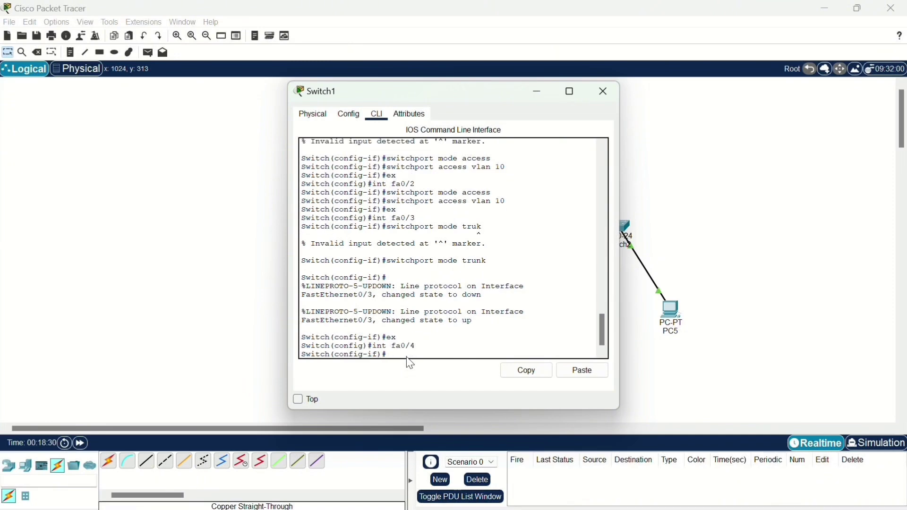
pyautogui.write('switchport mode trunk')
pyautogui.press('Return')
pyautogui.write('e')
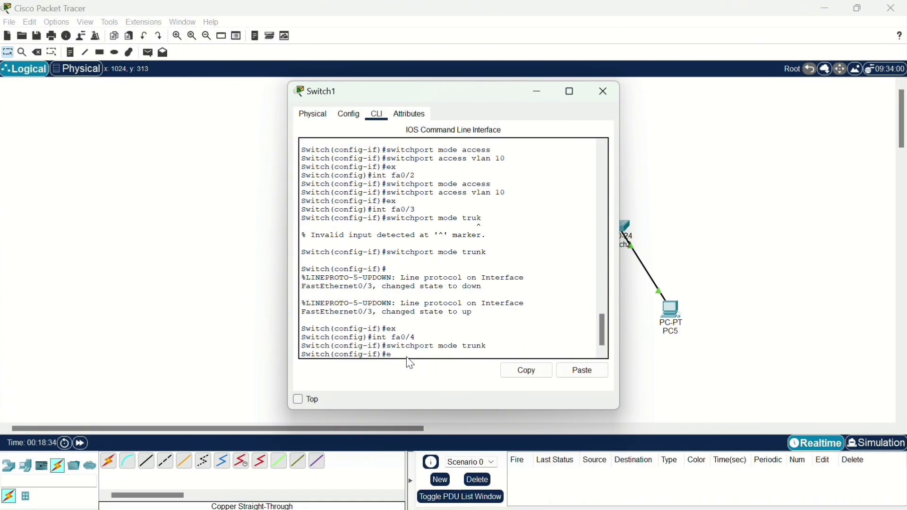
pyautogui.write('x')
pyautogui.press('Return')
pyautogui.click(604, 92)
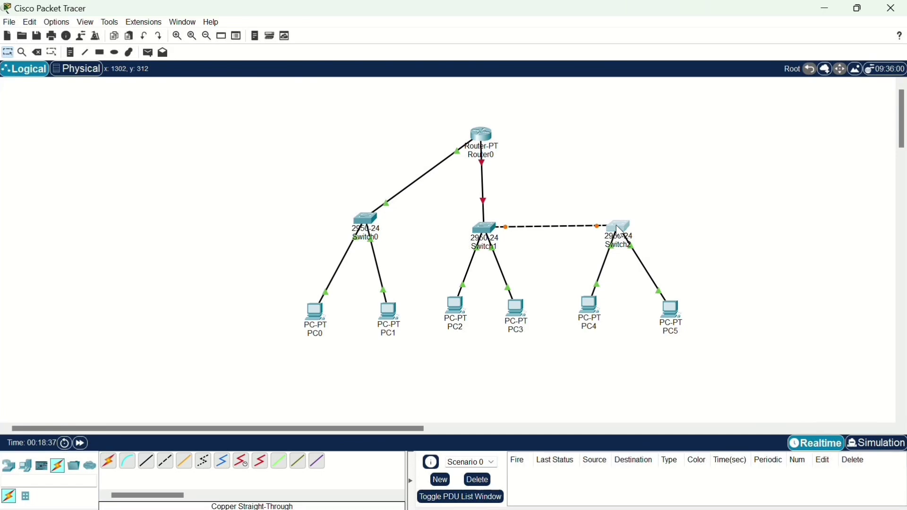
# Open Switch2's command line interface and bring up its command prompt
pyautogui.click(619, 230)
pyautogui.click(376, 115)
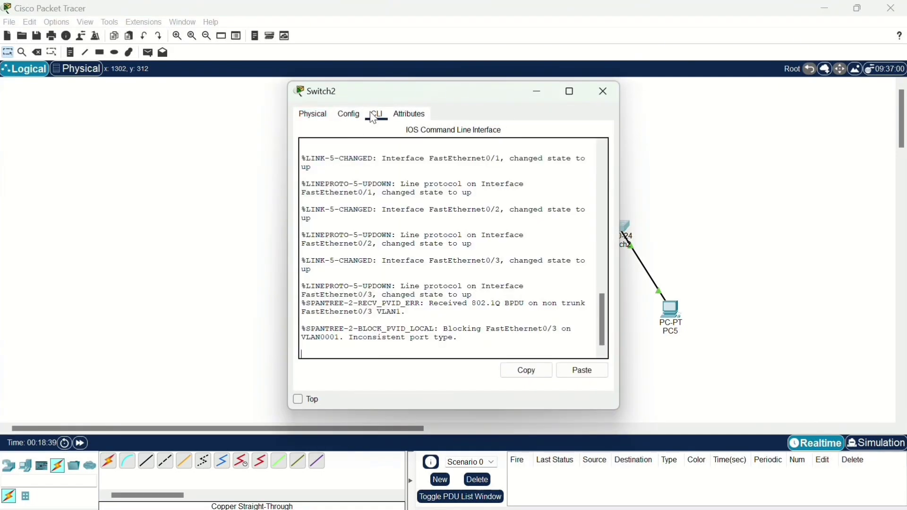
pyautogui.click(468, 314)
pyautogui.press('Return')
pyautogui.press('Return')
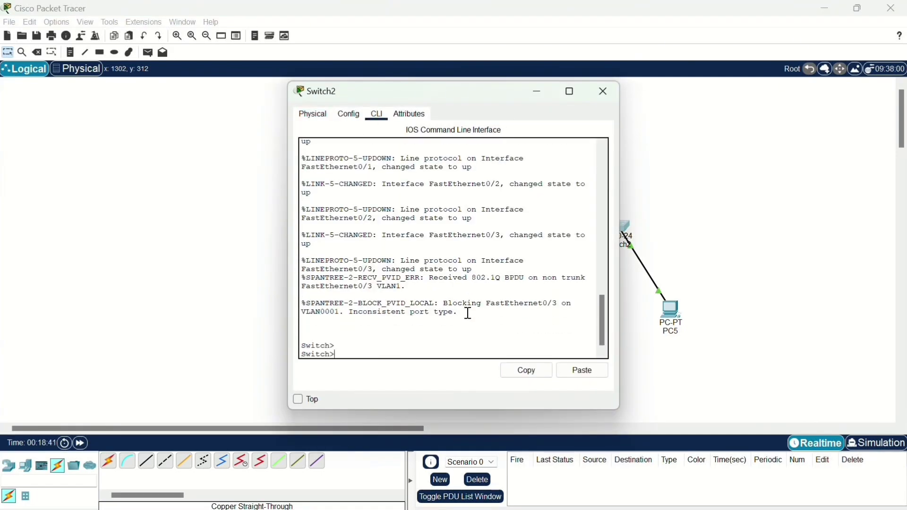
# Enter privileged mode and global configuration mode on Switch2 with en and conf, accepting the default terminal source
pyautogui.write('en')
pyautogui.press('Return')
pyautogui.write('cong')
pyautogui.press('BackSpace')
pyautogui.write('f')
pyautogui.press('Return')
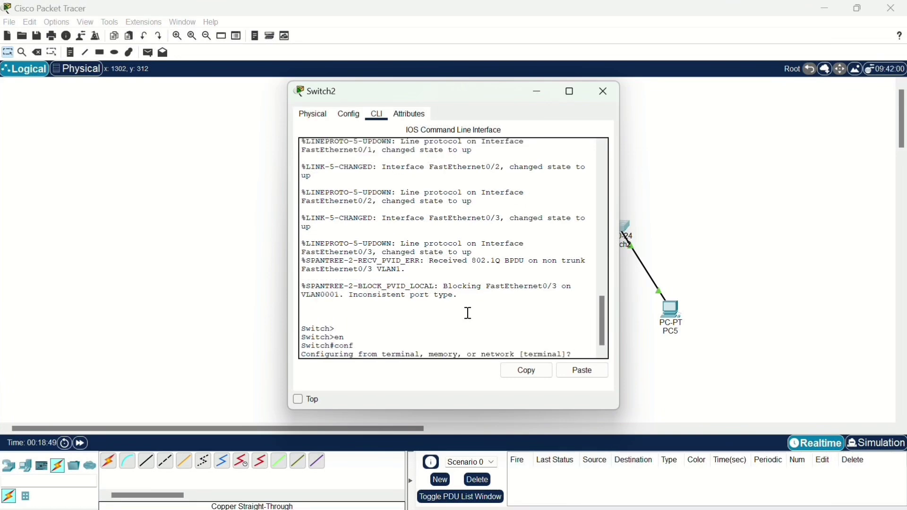
pyautogui.press('Return')
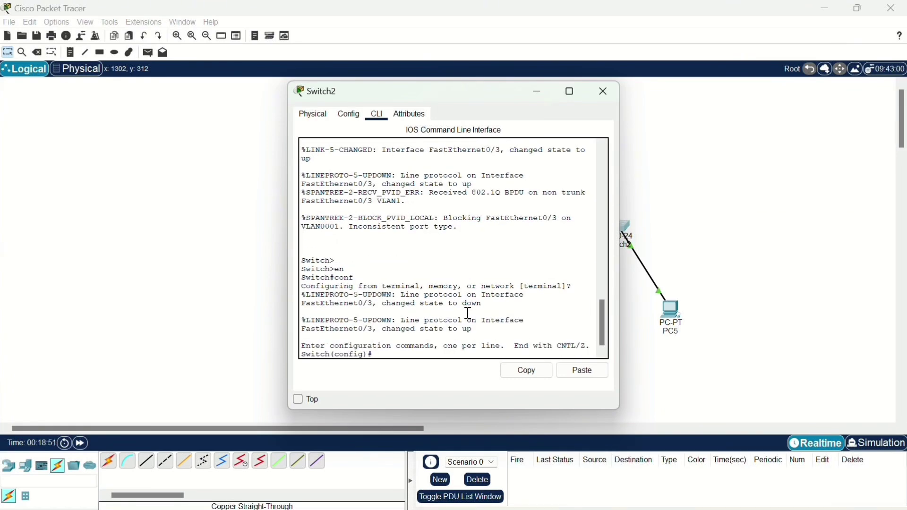
# Define VLAN 10 with the name A on Switch2 and exit VLAN configuration mode
pyautogui.write('vlan 20')
pyautogui.press('BackSpace')
pyautogui.press('BackSpace')
pyautogui.write('10')
pyautogui.press('Return')
pyautogui.write('name')
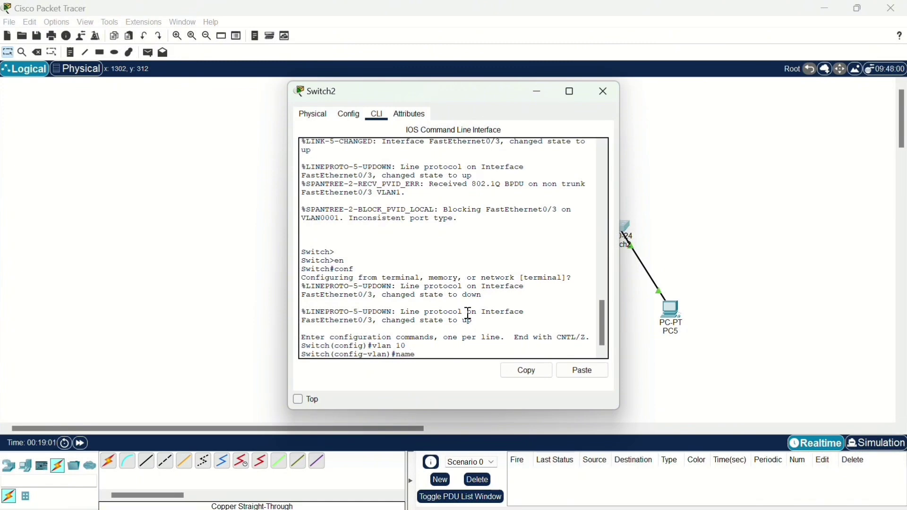
pyautogui.press('capslock')
pyautogui.write('A')
pyautogui.press('Return')
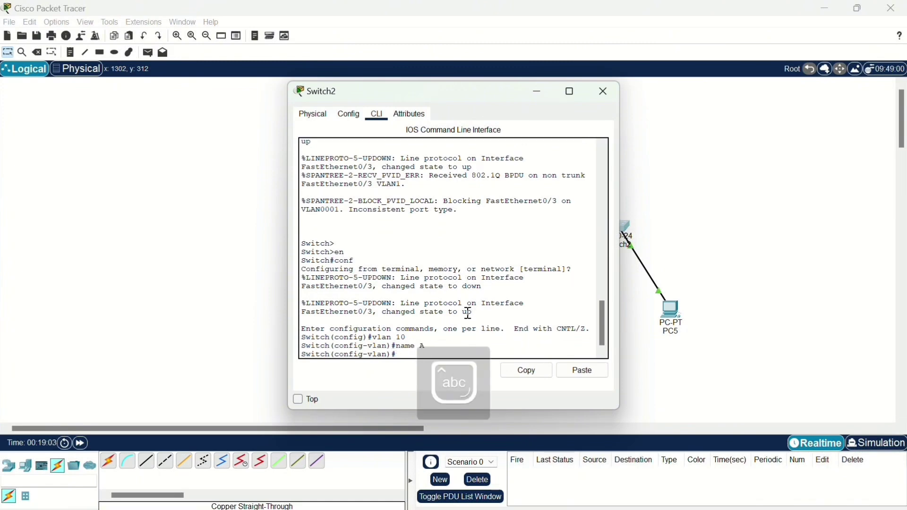
pyautogui.write('ex')
pyautogui.press('Return')
# Define VLAN 20 with the name B on Switch2 and exit VLAN configuration mode
pyautogui.write('vlan 20')
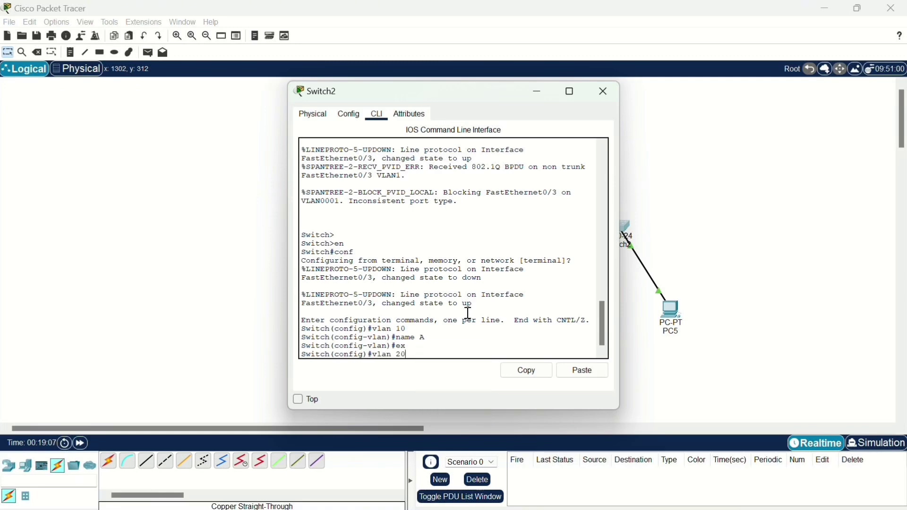
pyautogui.press('Return')
pyautogui.write('name')
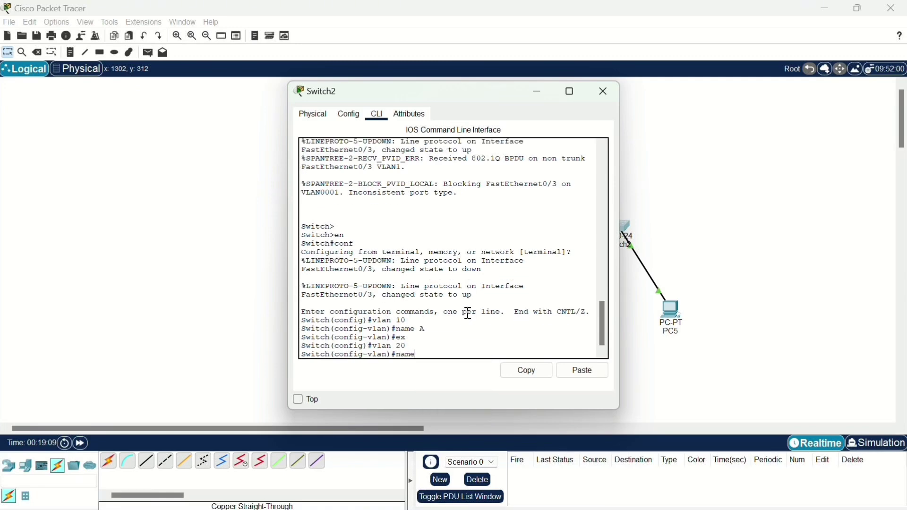
pyautogui.press('capslock')
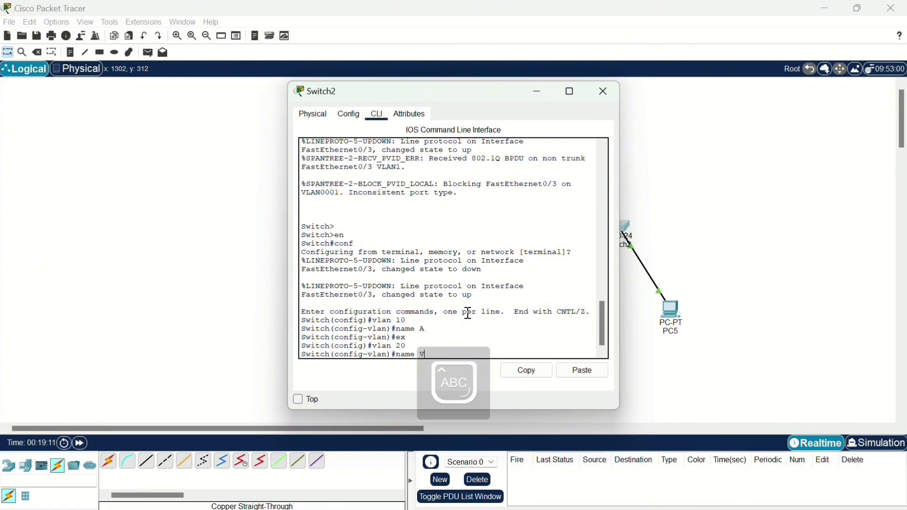
pyautogui.write('B')
pyautogui.press('capslock')
pyautogui.press('Return')
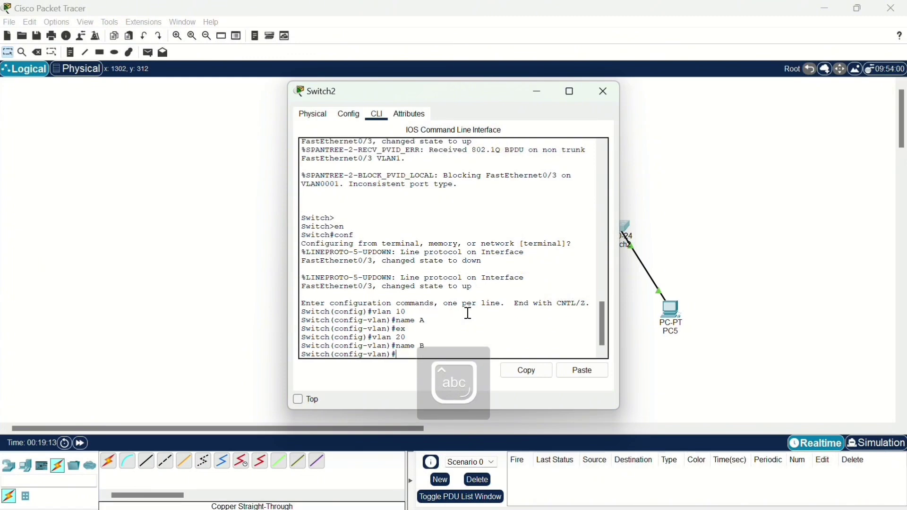
pyautogui.write('ex')
pyautogui.press('Return')
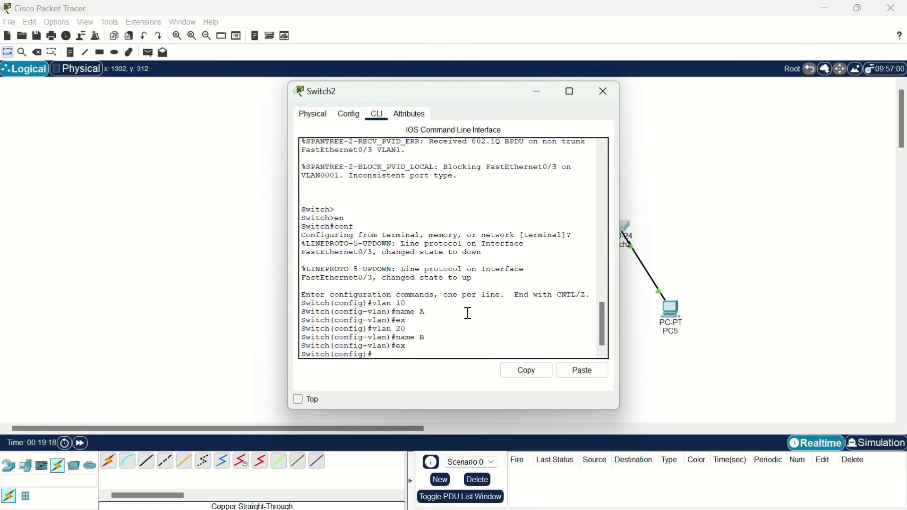
# Configure Switch2's interface fa0/1 as an access port with switchport mode access
pyautogui.write('int')
pyautogui.write(' 0/1')
pyautogui.press('Left')
pyautogui.press('Left')
pyautogui.press('Left')
pyautogui.write('fa')
pyautogui.press('Return')
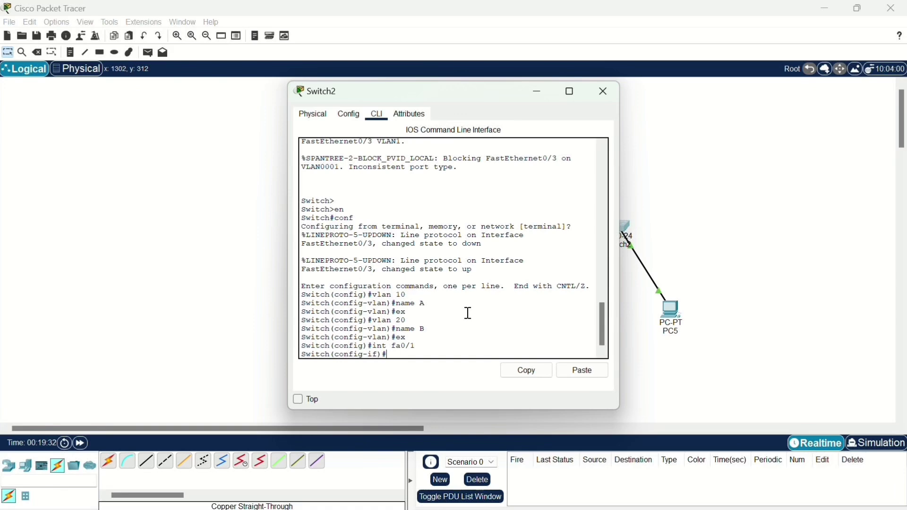
pyautogui.write('switc')
pyautogui.write('hport ')
pyautogui.write('p')
pyautogui.write('mode ac')
pyautogui.write('cess')
pyautogui.press('Return')
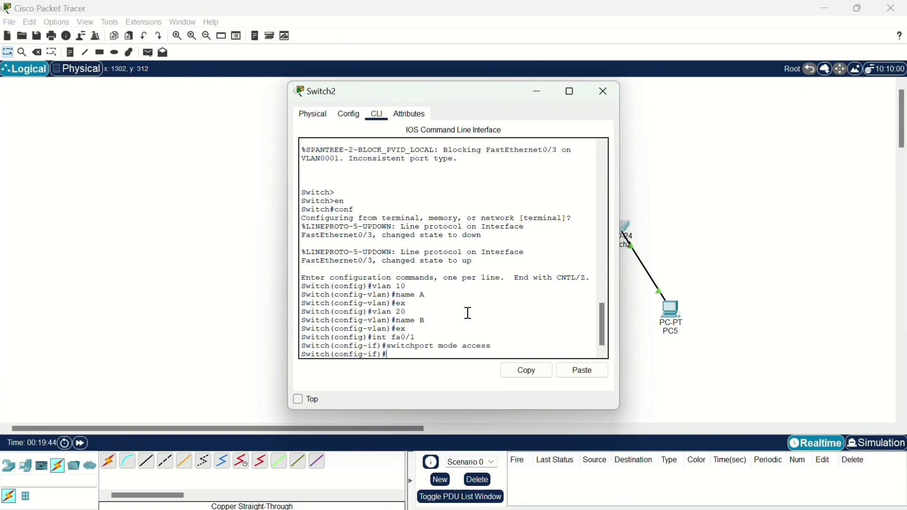
# Assign Switch2's interface fa0/1 to VLAN 20 with switchport access vlan 20 and exit interface configuration mode
pyautogui.press('Up')
pyautogui.press('BackSpace')
pyautogui.press('BackSpace')
pyautogui.press('BackSpace')
pyautogui.press('BackSpace')
pyautogui.press('BackSpace')
pyautogui.press('BackSpace')
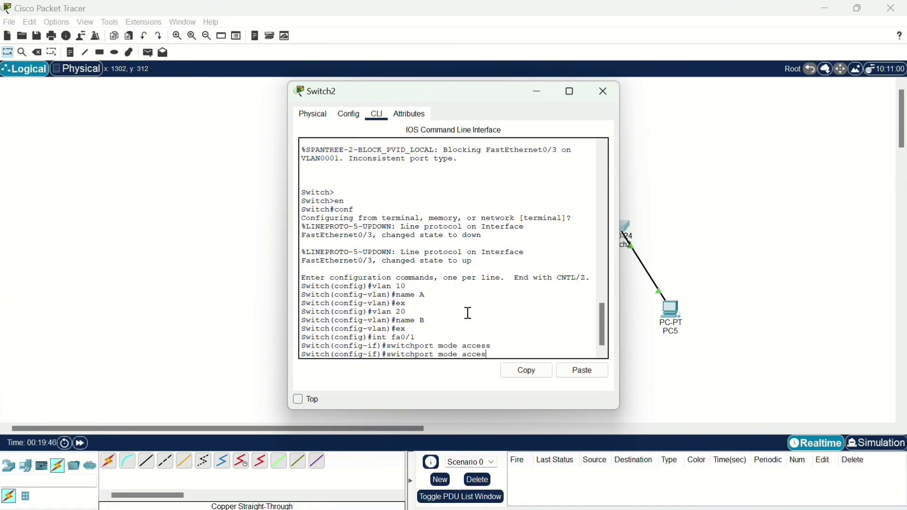
pyautogui.press('BackSpace')
pyautogui.press('BackSpace')
pyautogui.press('BackSpace')
pyautogui.press('BackSpace')
pyautogui.write('ac')
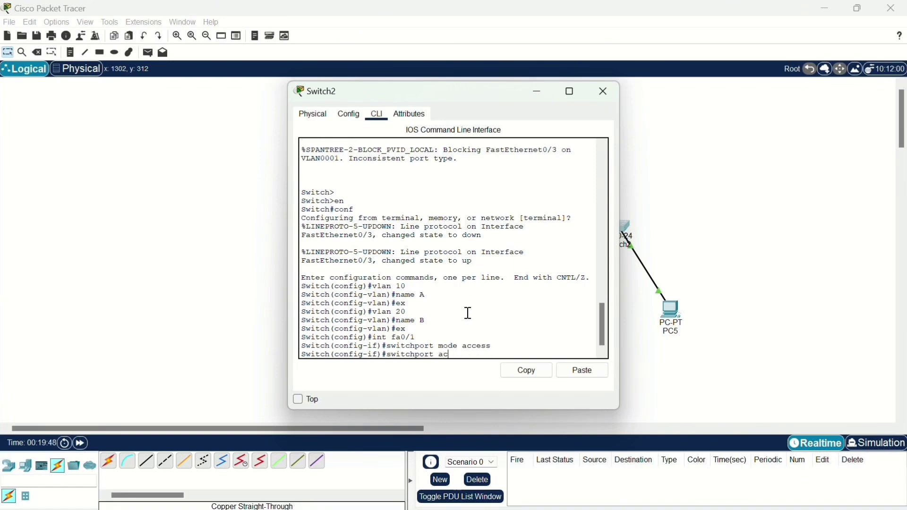
pyautogui.write('cess vlan 20')
pyautogui.press('Return')
pyautogui.write('ex')
pyautogui.press('Return')
# Configure Switch2's interface fa0/2 as an access port with switchport mode access
pyautogui.write('switchport mode access')
pyautogui.press('Up')
pyautogui.press('BackSpace')
pyautogui.write('2')
pyautogui.press('Return')
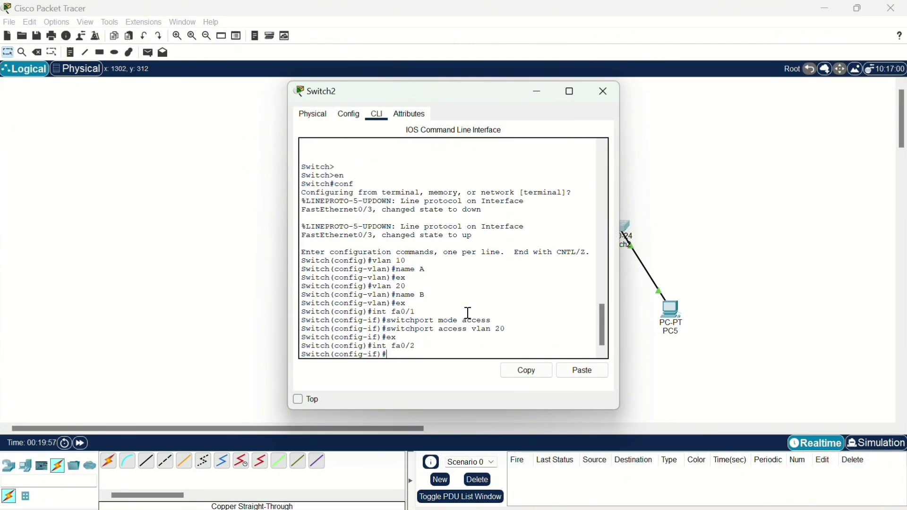
pyautogui.press('Up')
pyautogui.press('Up')
pyautogui.press('Up')
pyautogui.press('Up')
pyautogui.press('Return')
# Assign Switch2's interface fa0/2 to VLAN 20 with switchport access vlan 20 and exit interface configuration mode
pyautogui.press('Up')
pyautogui.press('Up')
pyautogui.press('Up')
pyautogui.press('Up')
pyautogui.press('Return')
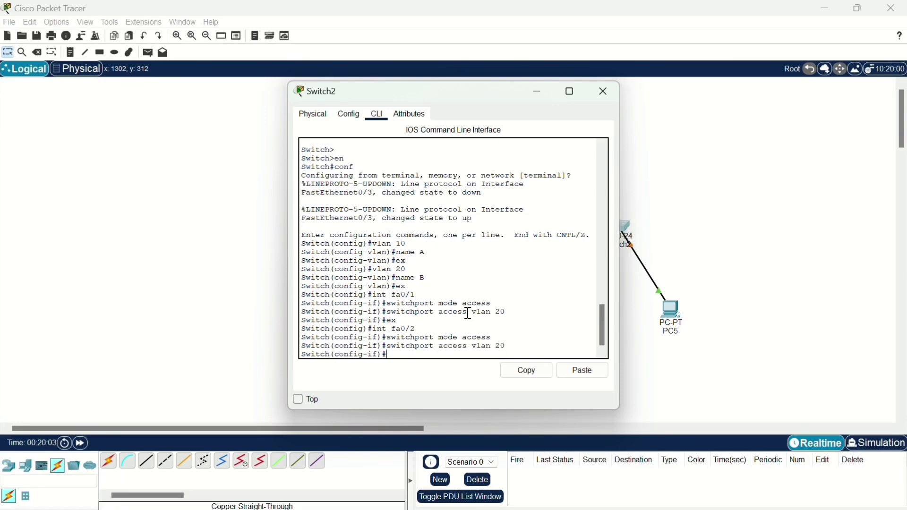
pyautogui.write('ex')
pyautogui.press('Return')
# Configure Switch2's interface fa0/3 with switchport mode trunk, exit interface configuration mode and close the switch's window
pyautogui.press('Up')
pyautogui.press('Up')
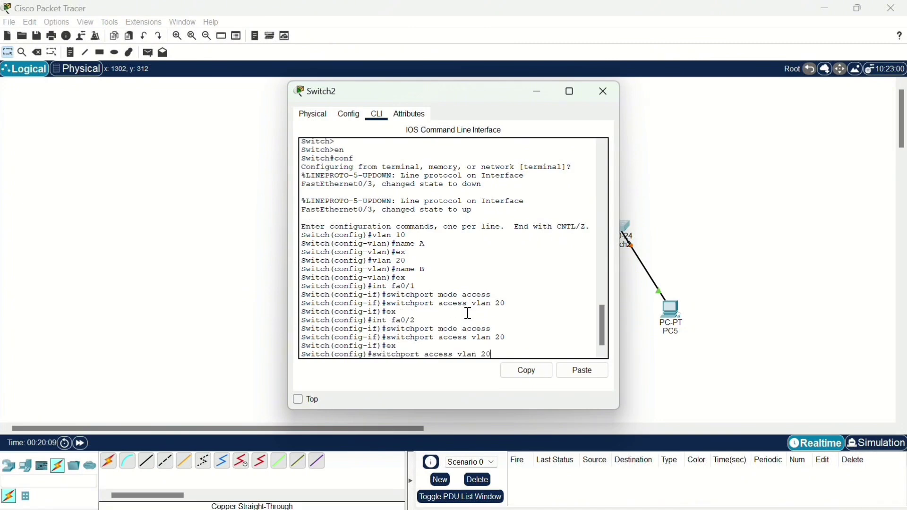
pyautogui.press('Up')
pyautogui.press('Up')
pyautogui.press('BackSpace')
pyautogui.write('3')
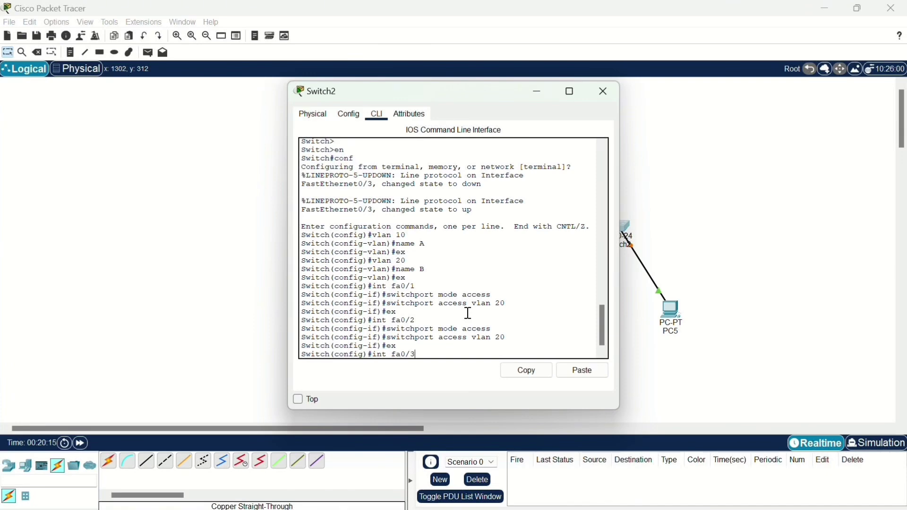
pyautogui.press('Return')
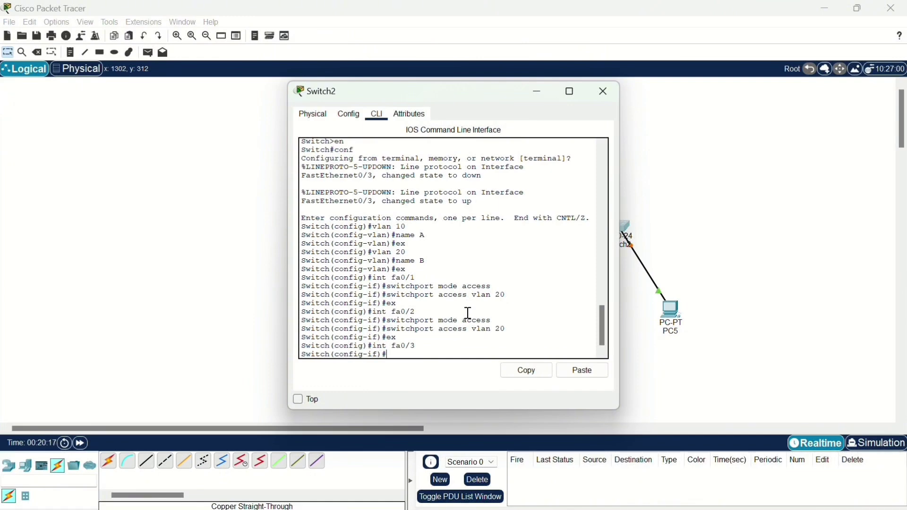
pyautogui.press('Up')
pyautogui.press('Up')
pyautogui.press('Up')
pyautogui.press('BackSpace')
pyautogui.press('BackSpace')
pyautogui.press('BackSpace')
pyautogui.press('BackSpace')
pyautogui.press('BackSpace')
pyautogui.press('BackSpace')
pyautogui.press('BackSpace')
pyautogui.press('BackSpace')
pyautogui.press('BackSpace')
pyautogui.press('BackSpace')
pyautogui.press('BackSpace')
pyautogui.press('BackSpace')
pyautogui.press('BackSpace')
pyautogui.write('mode trun')
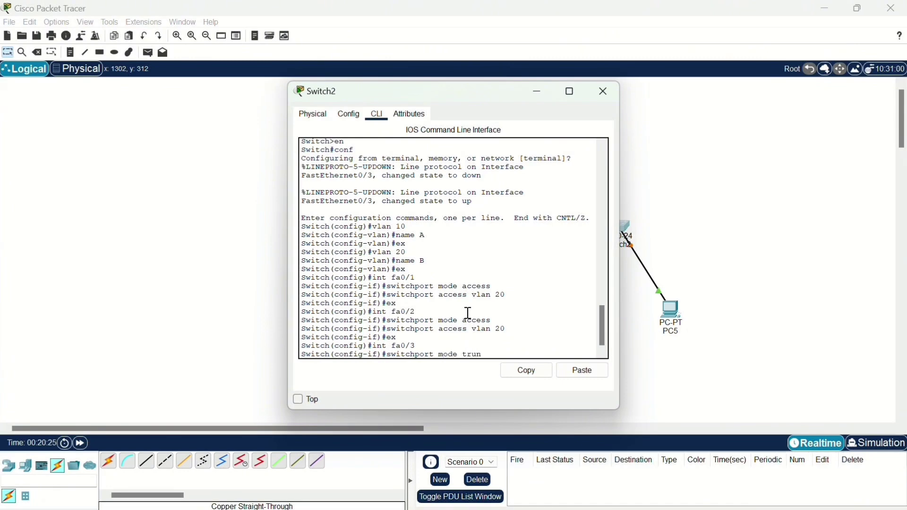
pyautogui.write('k')
pyautogui.press('Return')
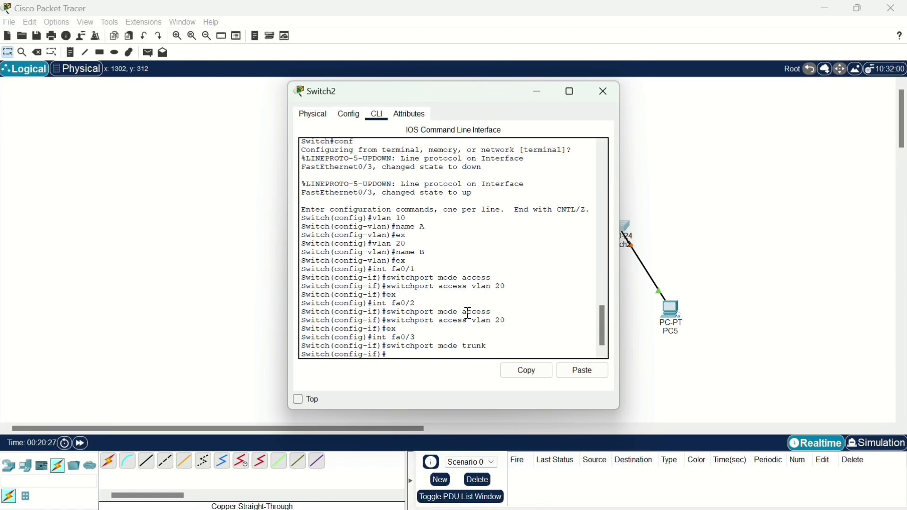
pyautogui.write('ex')
pyautogui.press('Return')
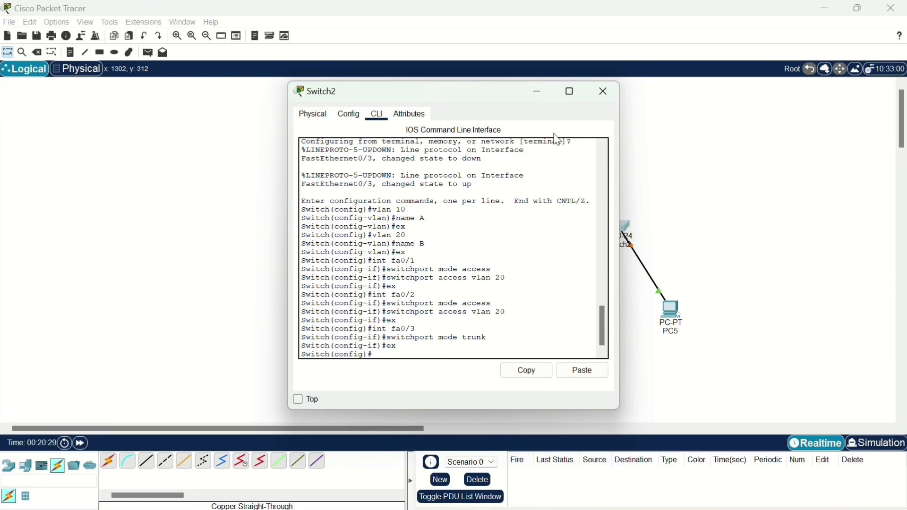
pyautogui.click(604, 91)
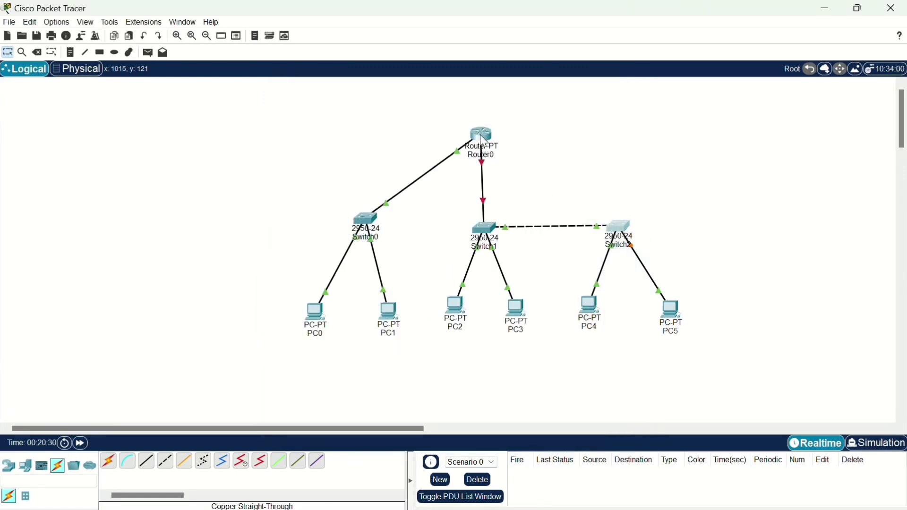
# Open Router0's command line and exit RIP router configuration mode
pyautogui.click(485, 140)
pyautogui.click(378, 114)
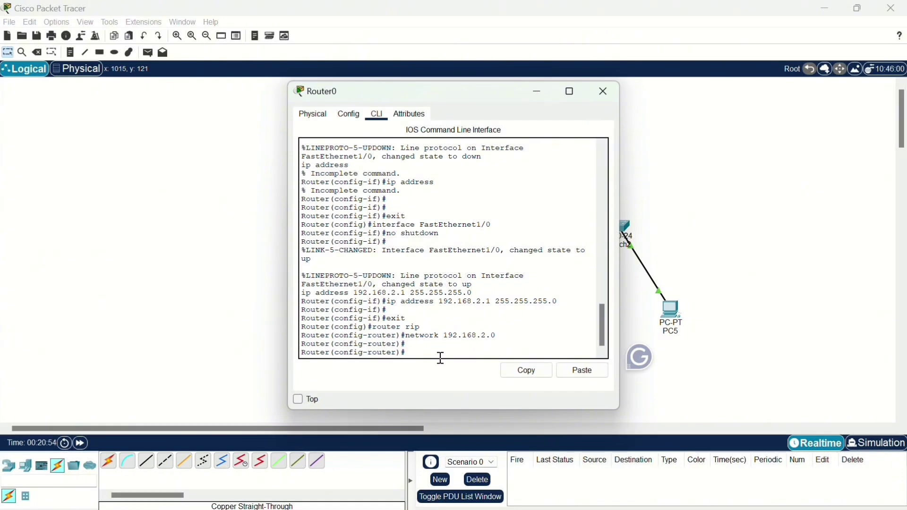
pyautogui.press('Return')
pyautogui.press('Return')
pyautogui.write('ex')
pyautogui.press('Return')
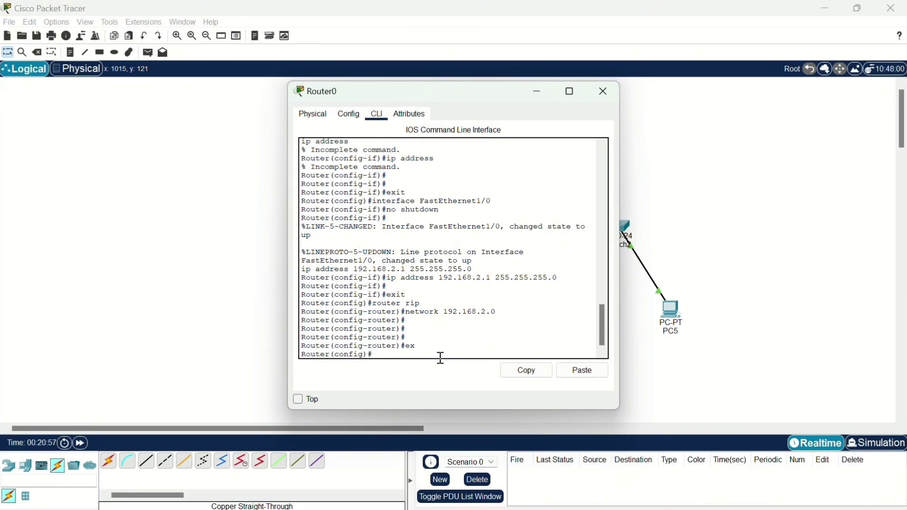
# Enable Router0's interface fa0/0 with no sh and check its link to Switch1 in the topology
pyautogui.scroll(10, 441, 357)
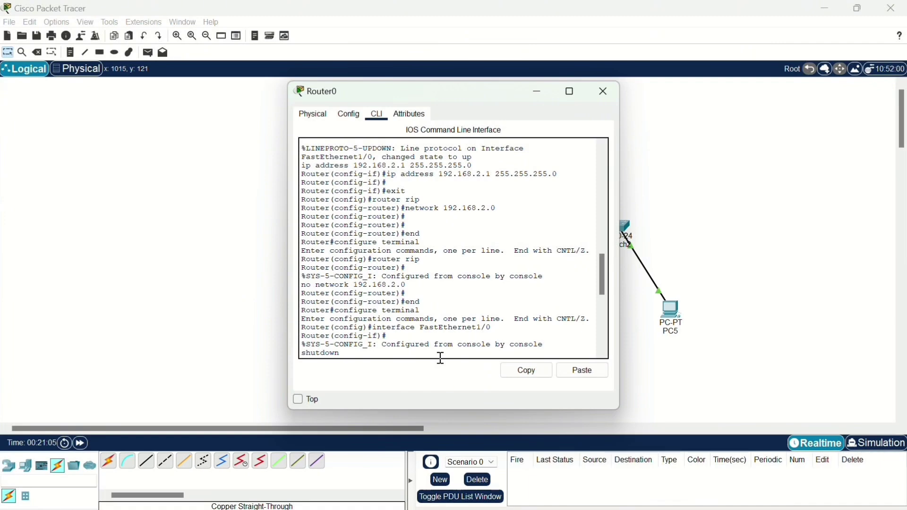
pyautogui.scroll(-10, 440, 358)
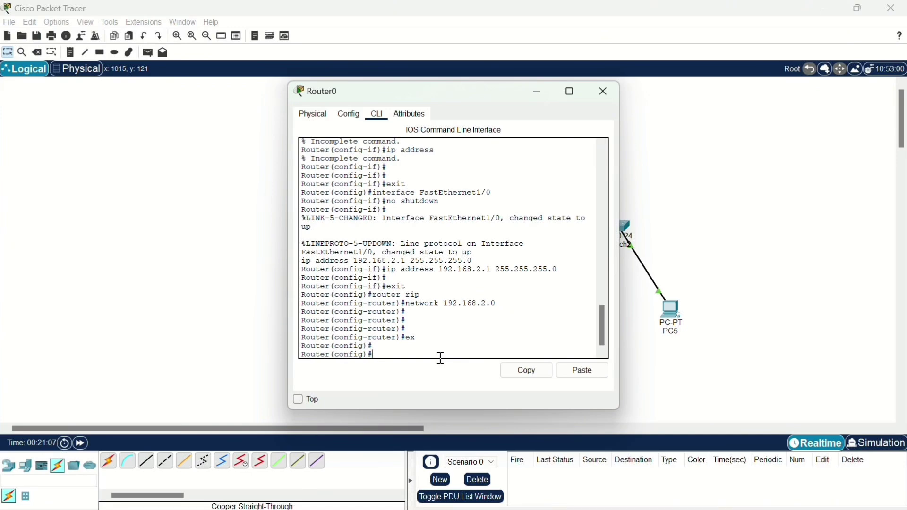
pyautogui.write('int fa0/0')
pyautogui.press('Return')
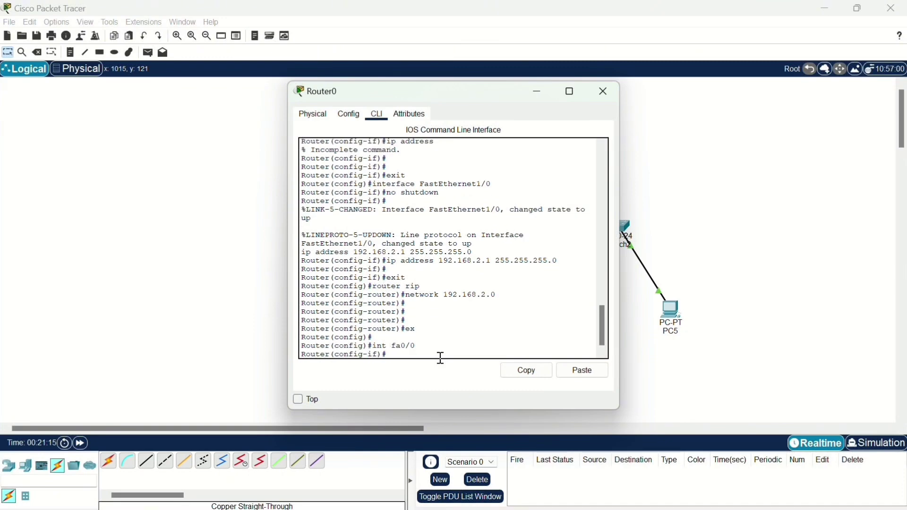
pyautogui.write('no sh')
pyautogui.press('Return')
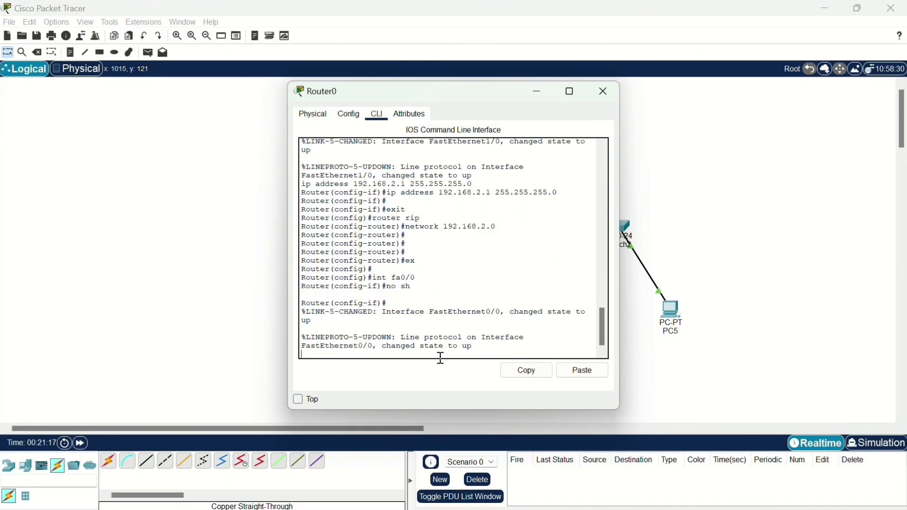
pyautogui.click(537, 92)
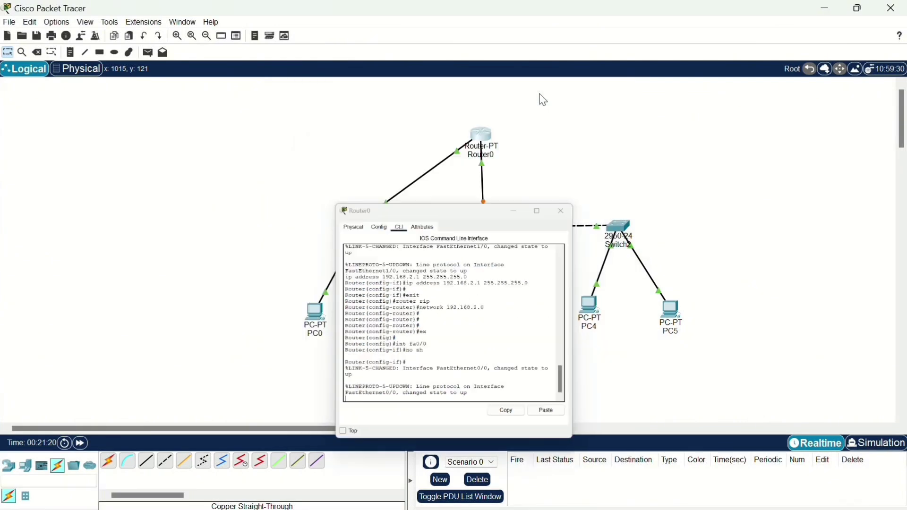
pyautogui.click(478, 136)
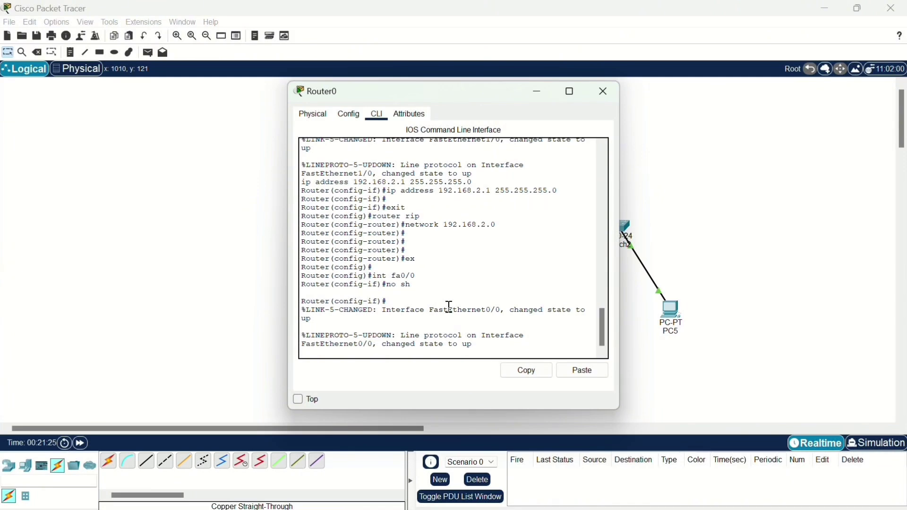
# Create the subinterface fa0/0.10 on Router0
pyautogui.press('Return')
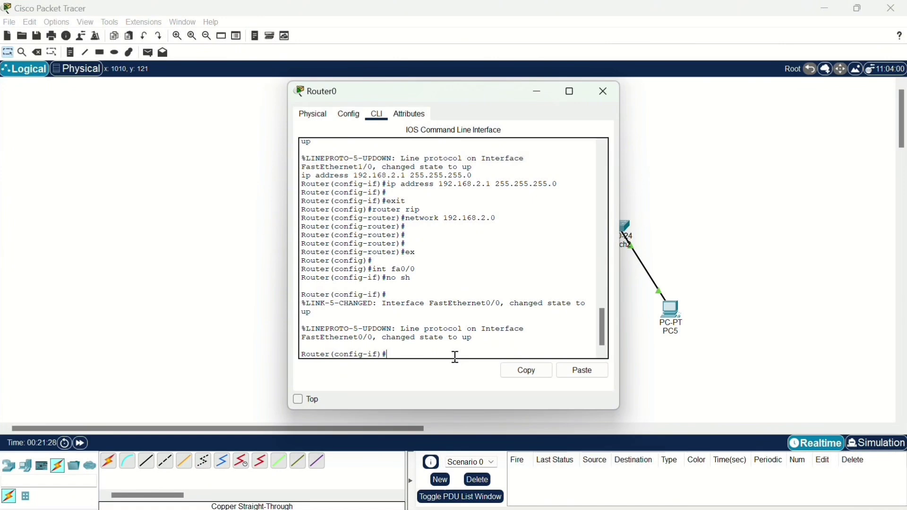
pyautogui.write('int fa0/0.10')
pyautogui.press('Return')
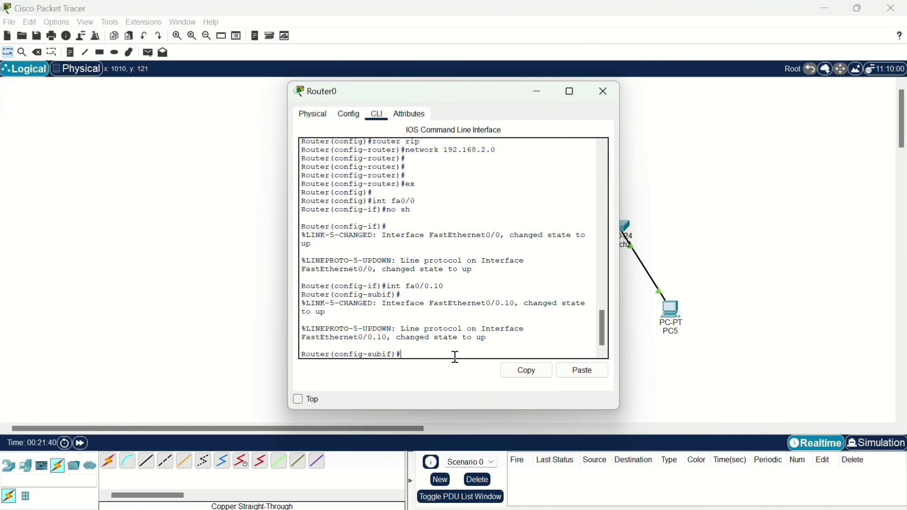
# Set the encapsulation of Router0's subinterface fa0/0.10 to dot1Q 10
pyautogui.write('enca')
pyautogui.write('psulation f')
pyautogui.press('BackSpace')
pyautogui.write('dot1Q')
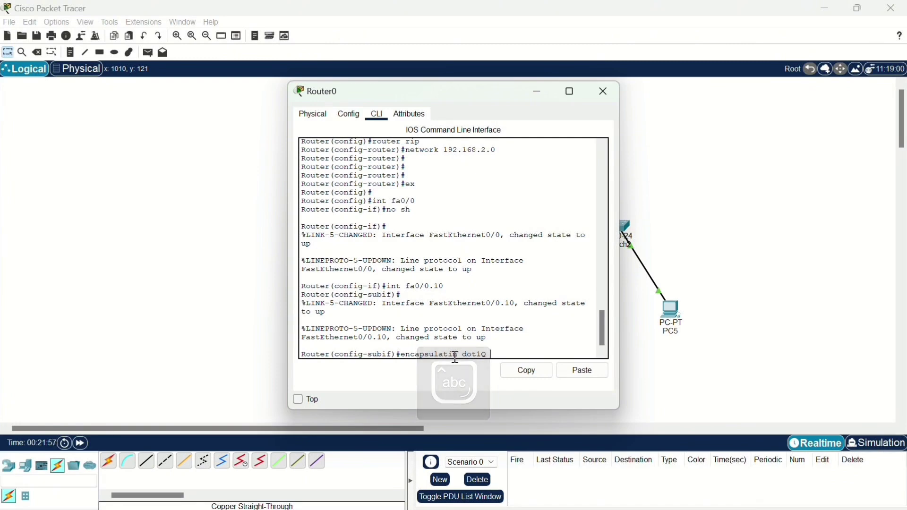
pyautogui.write(' 10')
pyautogui.press('Return')
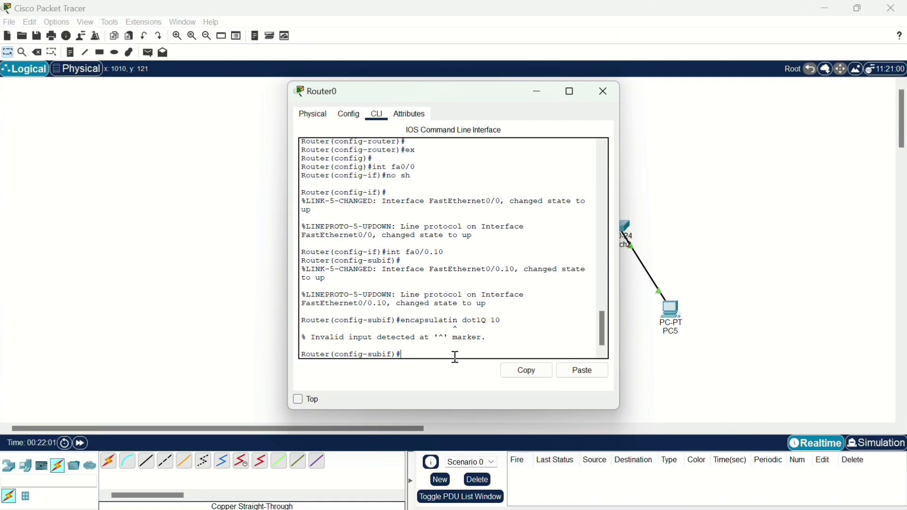
pyautogui.press('Up')
pyautogui.press('BackSpace')
pyautogui.write('on dot1Q 10')
pyautogui.press('Return')
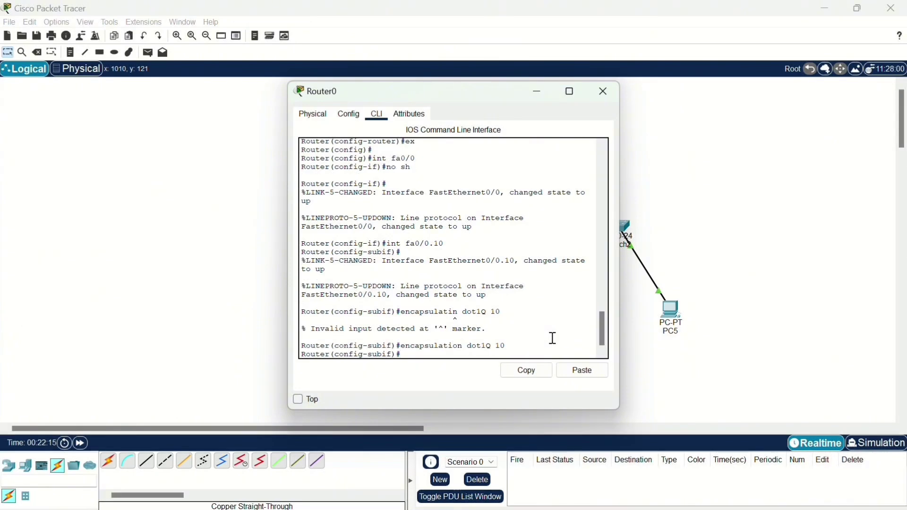
# Assign IP address 192.168.3.1 with mask 255.255.255.0 to Router0's subinterface fa0/0.10 and exit subinterface configuration mode
pyautogui.write('ip add 192.168.3.1')
pyautogui.write('255.255.255.0')
pyautogui.press('Return')
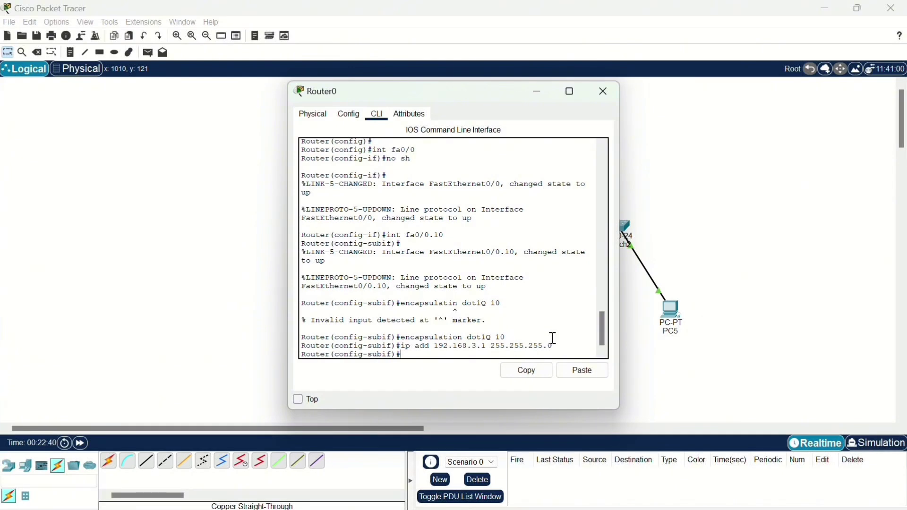
pyautogui.write('ex')
pyautogui.press('Return')
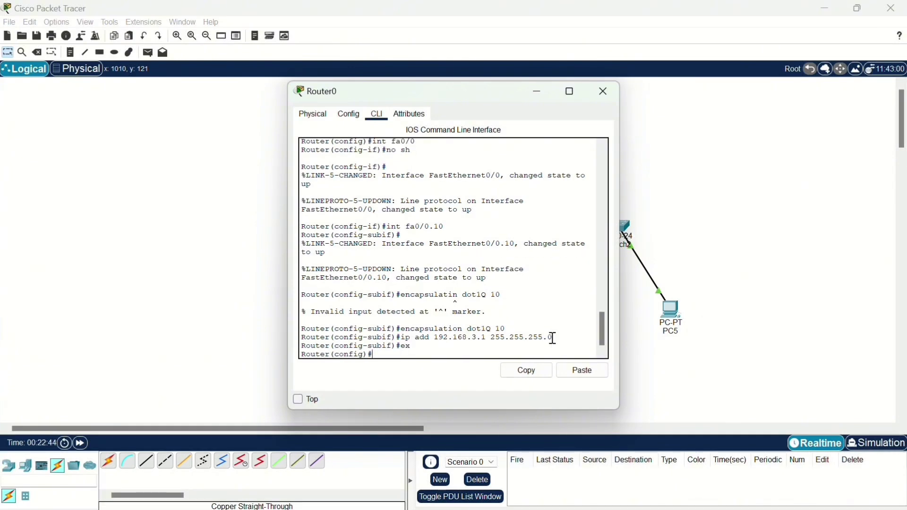
# Create the subinterface fa0/0.20 on Router0
pyautogui.press('Up')
pyautogui.press('Up')
pyautogui.press('Up')
pyautogui.press('Up')
pyautogui.press('Up')
pyautogui.press('BackSpace')
pyautogui.press('BackSpace')
pyautogui.write('20')
pyautogui.press('Return')
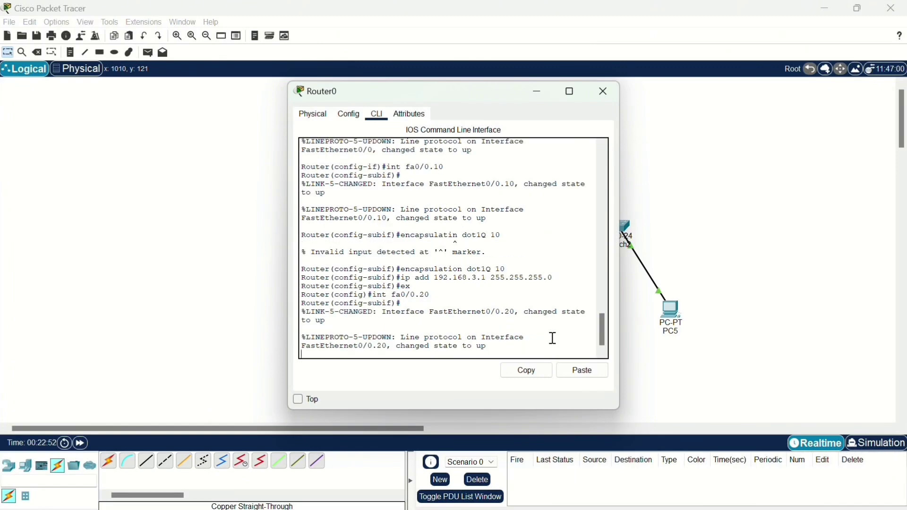
# Set the encapsulation of Router0's subinterface fa0/0.20 to dot1Q 20
pyautogui.press('Return')
pyautogui.press('Up')
pyautogui.press('Up')
pyautogui.press('Up')
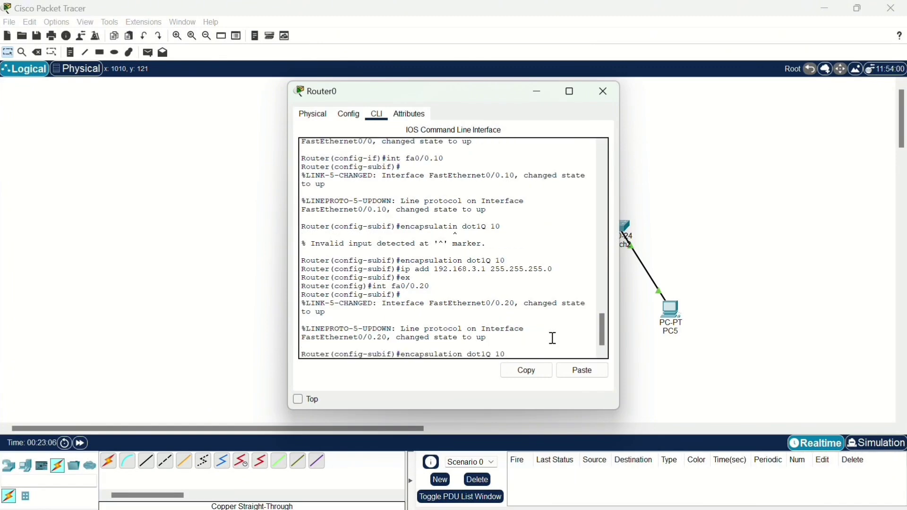
pyautogui.press('BackSpace')
pyautogui.press('BackSpace')
pyautogui.write('20')
pyautogui.press('Return')
# Assign IP address 192.168.4.1 with mask 255.255.255.0 to Router0's subinterface fa0/0.20, exit subinterface configuration mode and close the router's window
pyautogui.press('Up')
pyautogui.press('Up')
pyautogui.press('Up')
pyautogui.press('Up')
pyautogui.press('BackSpace')
pyautogui.press('BackSpace')
pyautogui.press('BackSpace')
pyautogui.press('BackSpace')
pyautogui.press('BackSpace')
pyautogui.press('BackSpace')
pyautogui.press('BackSpace')
pyautogui.press('BackSpace')
pyautogui.press('BackSpace')
pyautogui.press('BackSpace')
pyautogui.press('BackSpace')
pyautogui.press('BackSpace')
pyautogui.press('BackSpace')
pyautogui.press('BackSpace')
pyautogui.press('BackSpace')
pyautogui.press('BackSpace')
pyautogui.press('BackSpace')
pyautogui.write('4.2')
pyautogui.write('1 25')
pyautogui.write('5.255.2')
pyautogui.write('55.')
pyautogui.write('0')
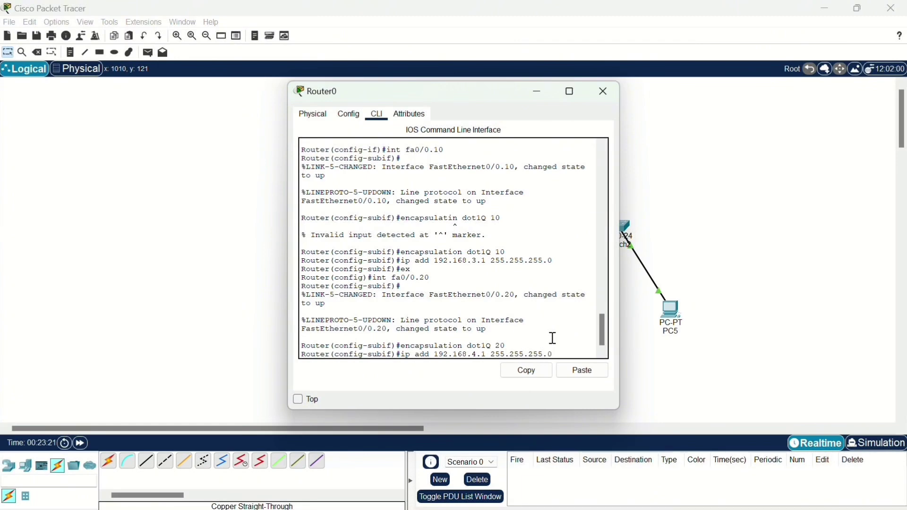
pyautogui.press('Return')
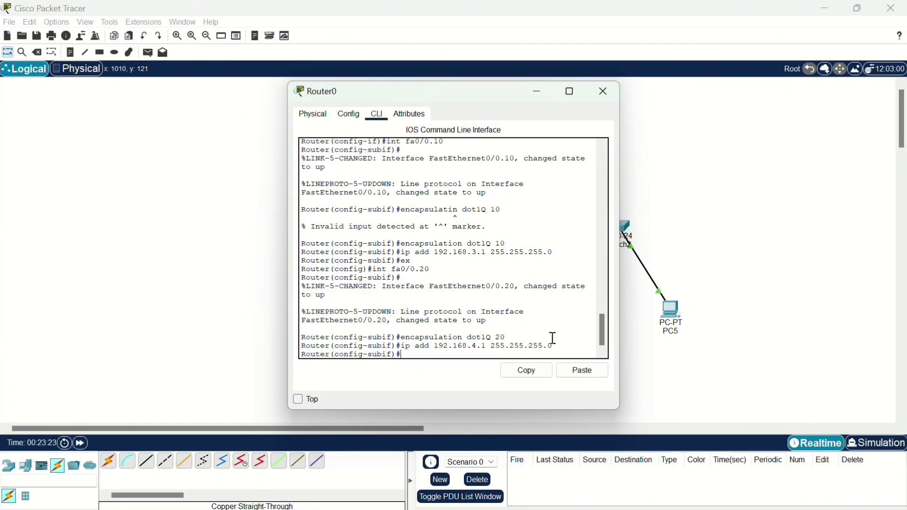
pyautogui.write('ex')
pyautogui.press('Return')
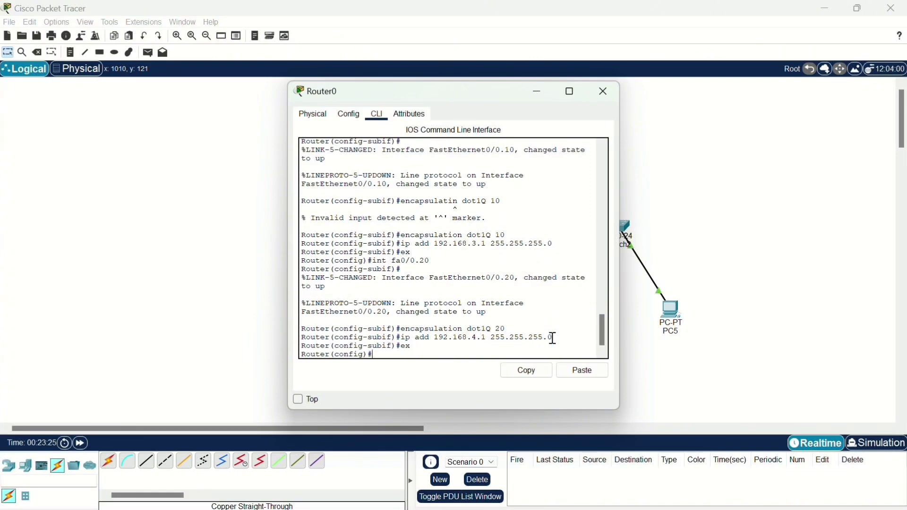
pyautogui.click(605, 95)
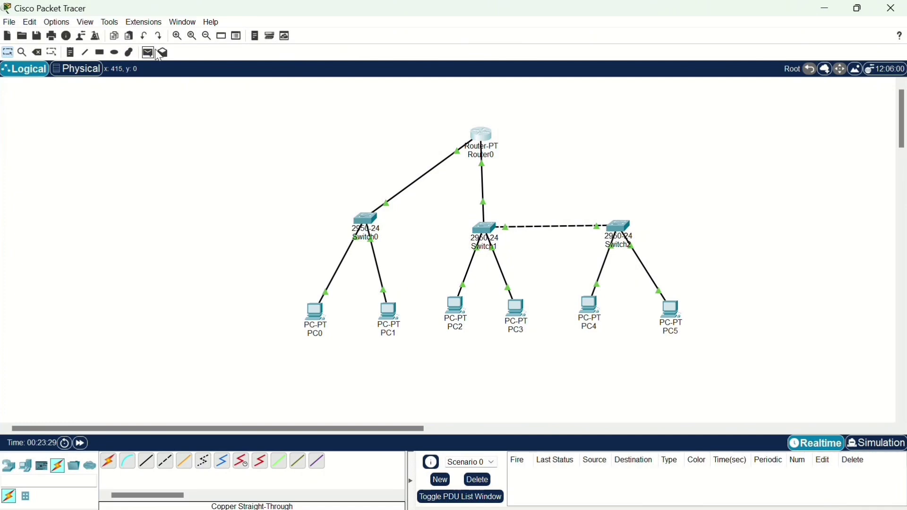
# Test connectivity by sending a simple PDU from PC1 to PC4 twice, and delete the PDU results from Scenario 0
pyautogui.click(149, 54)
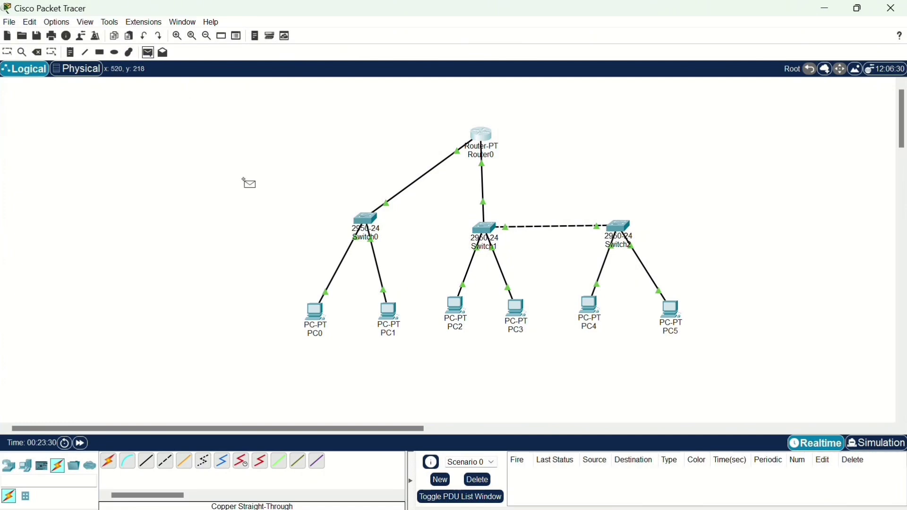
pyautogui.click(392, 311)
pyautogui.click(597, 315)
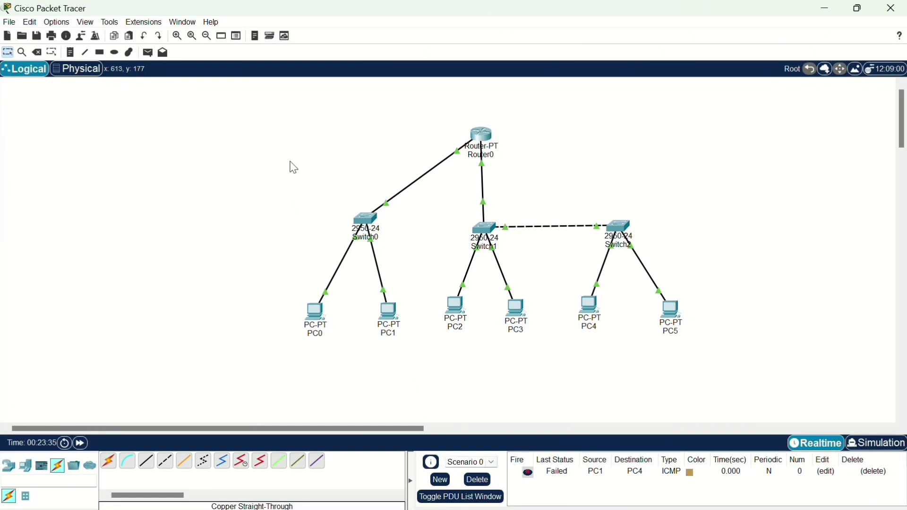
pyautogui.click(148, 53)
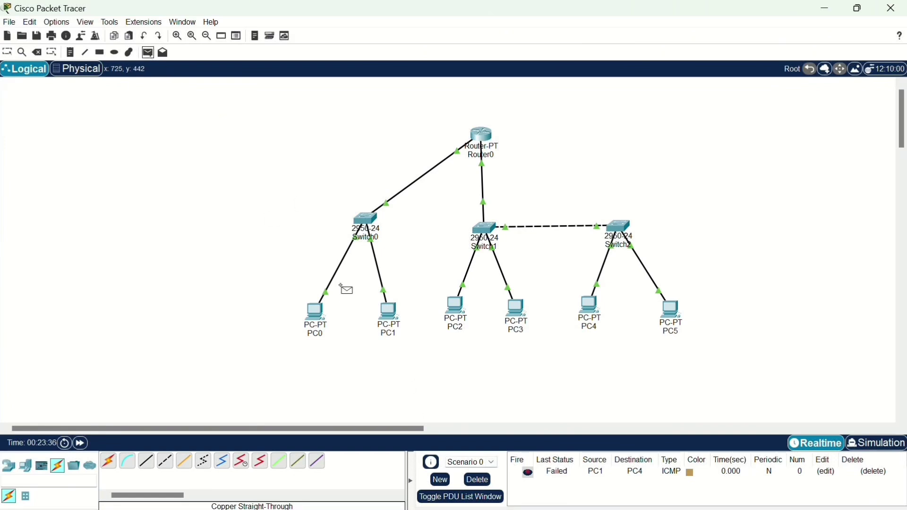
pyautogui.click(392, 314)
pyautogui.click(593, 313)
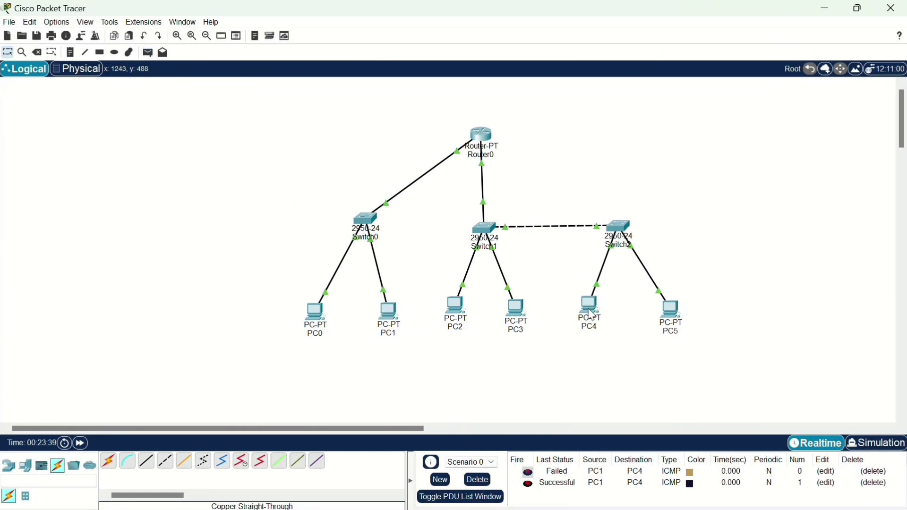
pyautogui.click(479, 481)
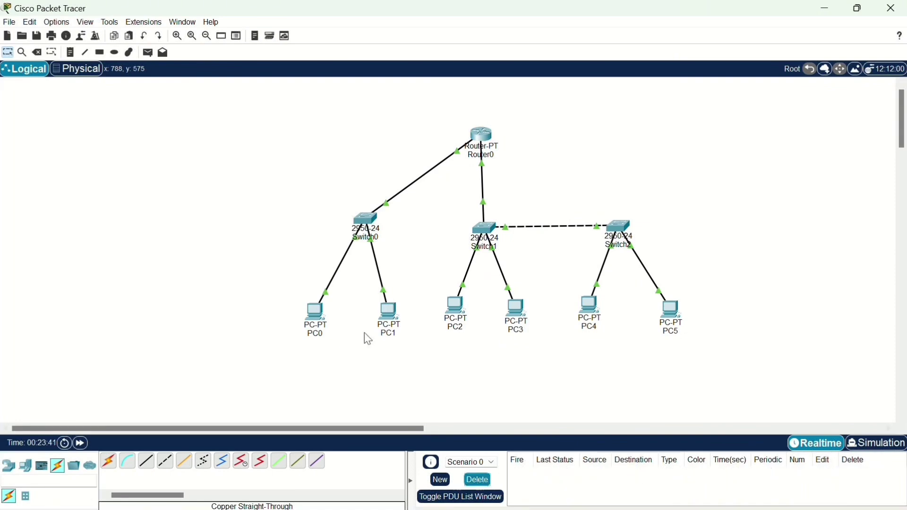
# Test connectivity by sending a simple PDU from PC0 to PC5 twice, and delete the PDU results from Scenario 0
pyautogui.click(148, 52)
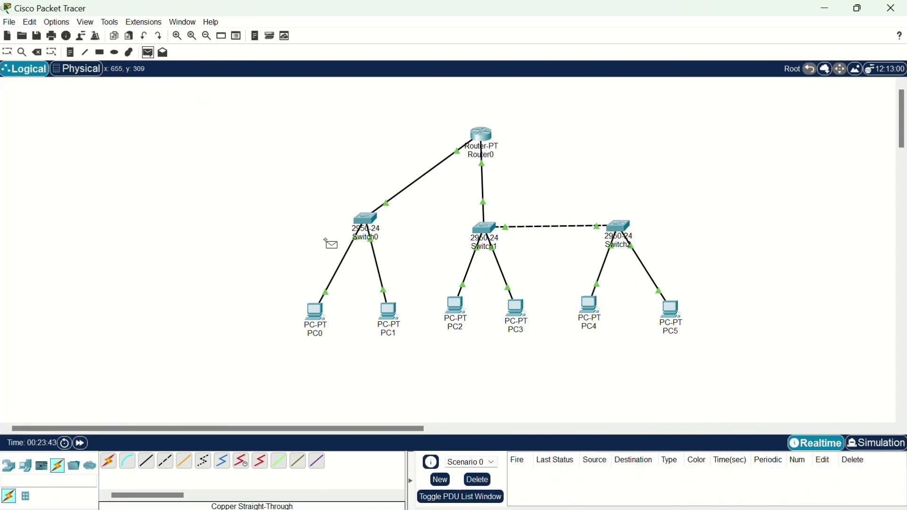
pyautogui.click(320, 311)
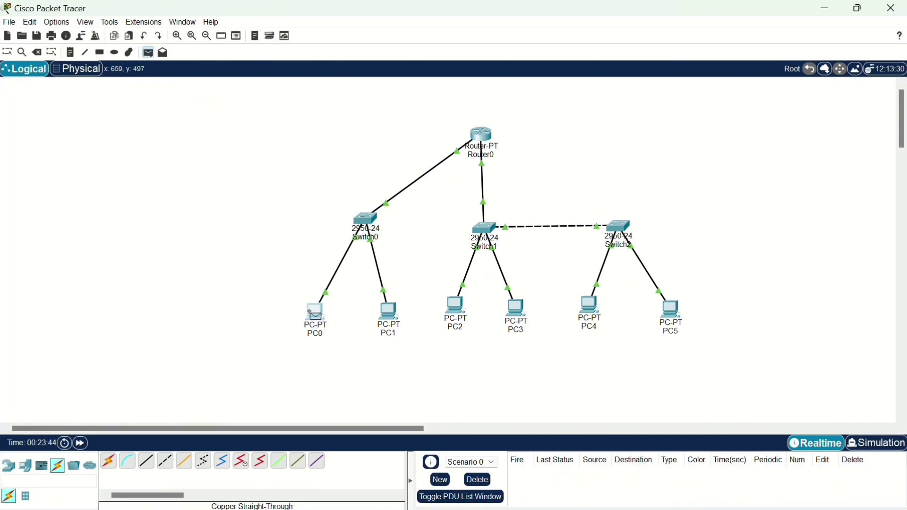
pyautogui.click(672, 315)
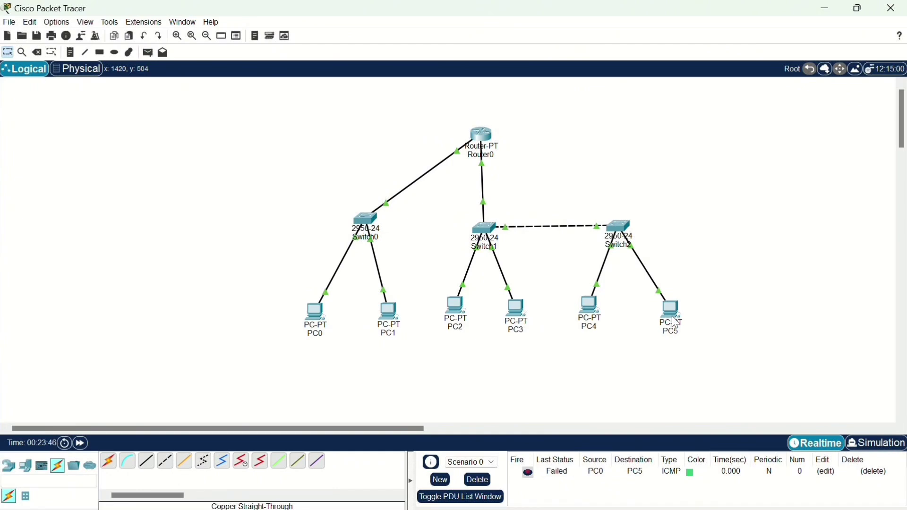
pyautogui.click(149, 53)
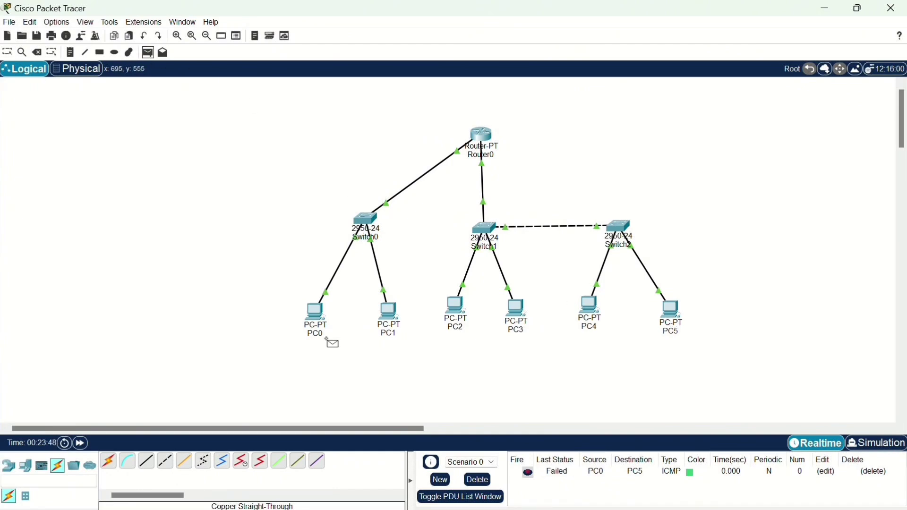
pyautogui.click(318, 314)
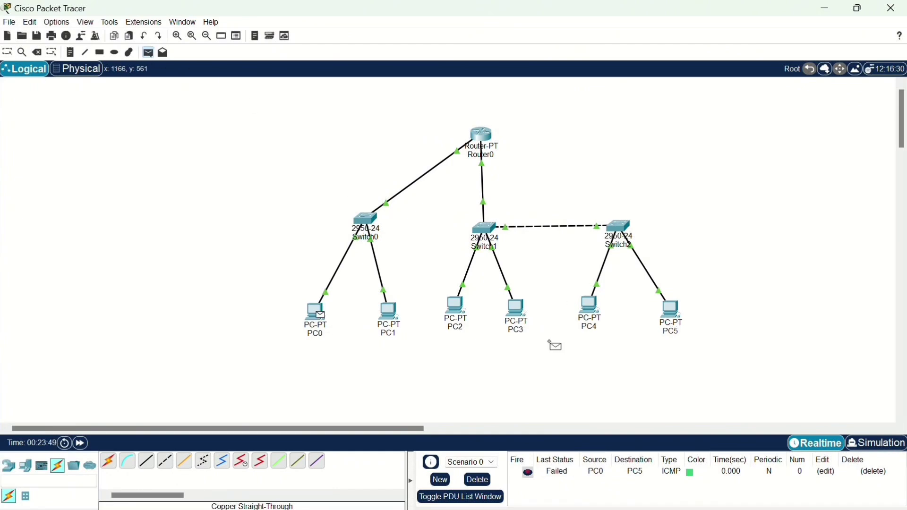
pyautogui.click(671, 313)
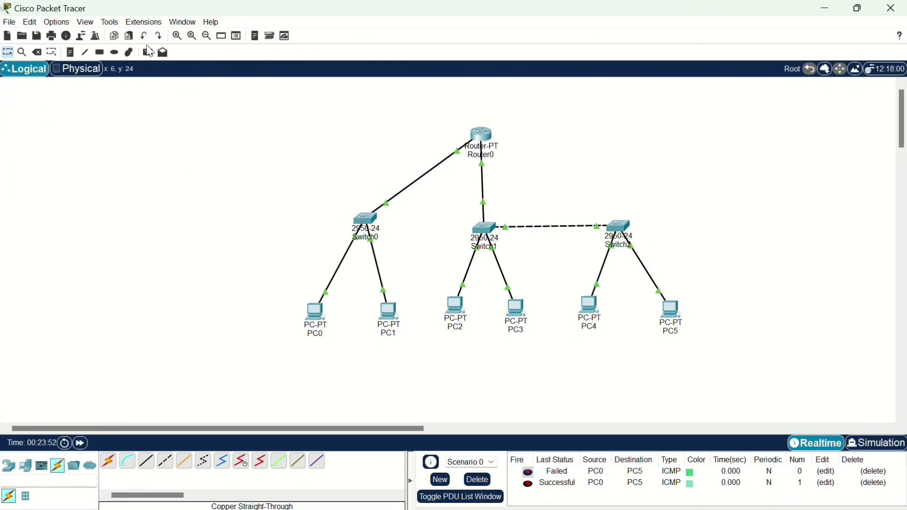
pyautogui.click(478, 481)
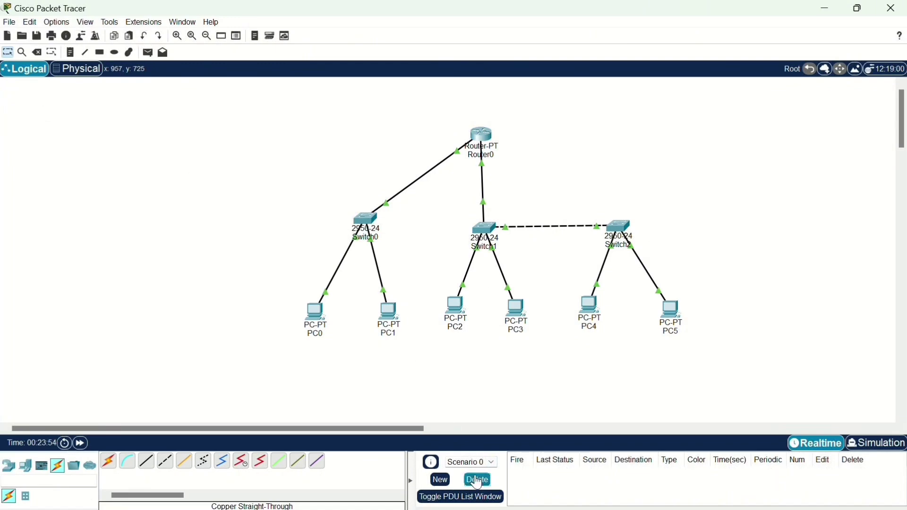
# Test connectivity between the VLANs by sending a simple PDU from PC4 to PC3 twice
pyautogui.click(147, 52)
pyautogui.click(591, 306)
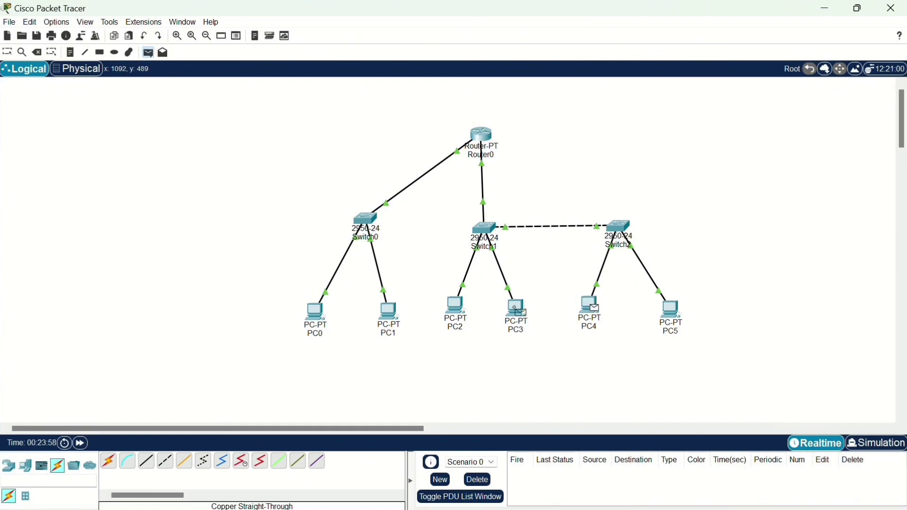
pyautogui.click(519, 312)
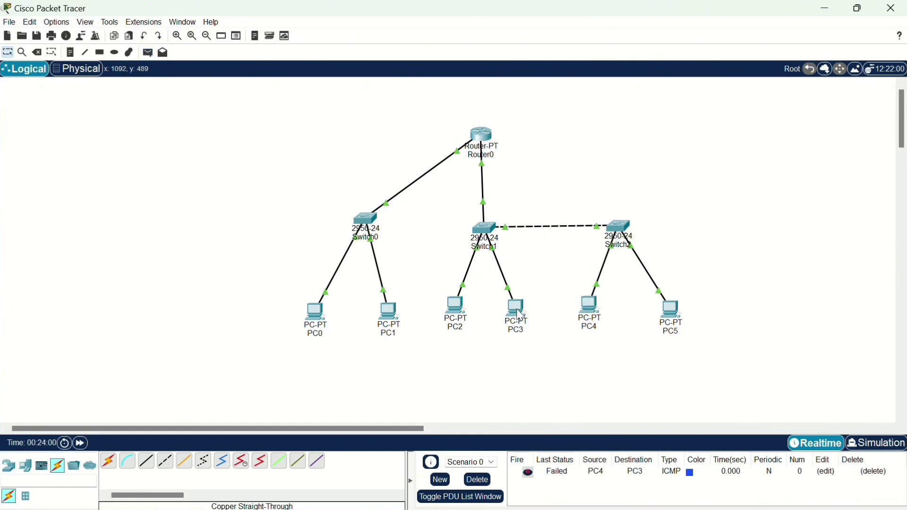
pyautogui.click(149, 55)
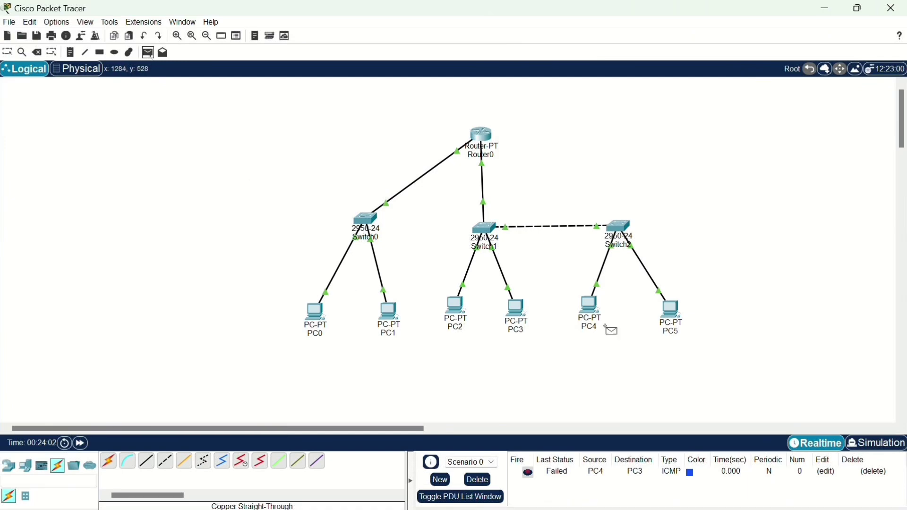
pyautogui.click(590, 307)
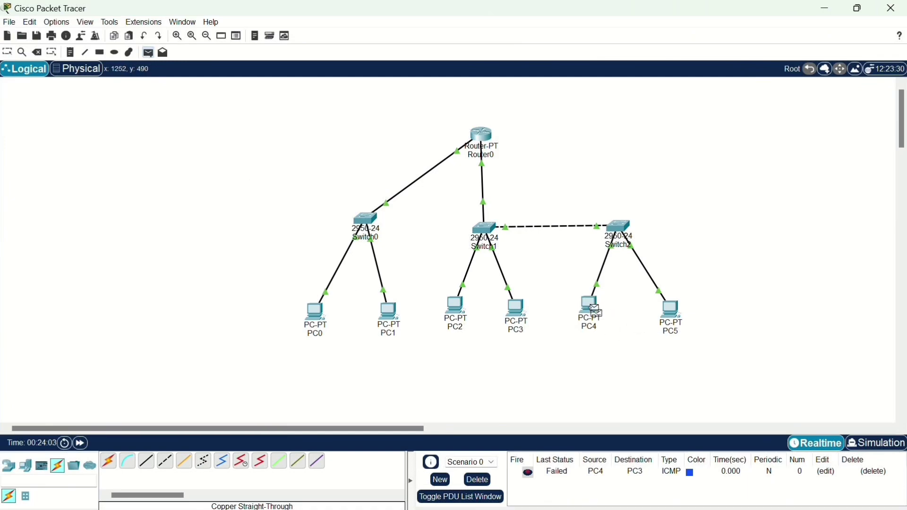
pyautogui.click(516, 313)
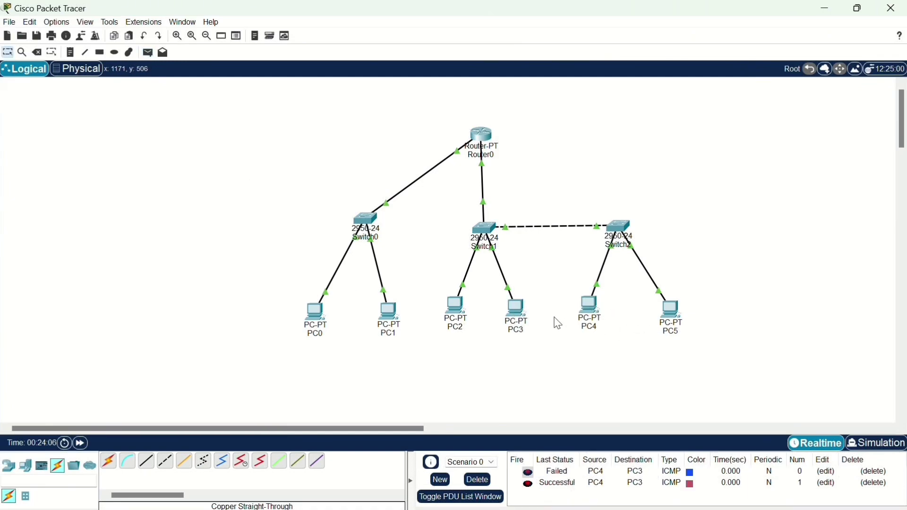
# Open PC1's Command Prompt and ping 192.168.4.3
pyautogui.click(388, 316)
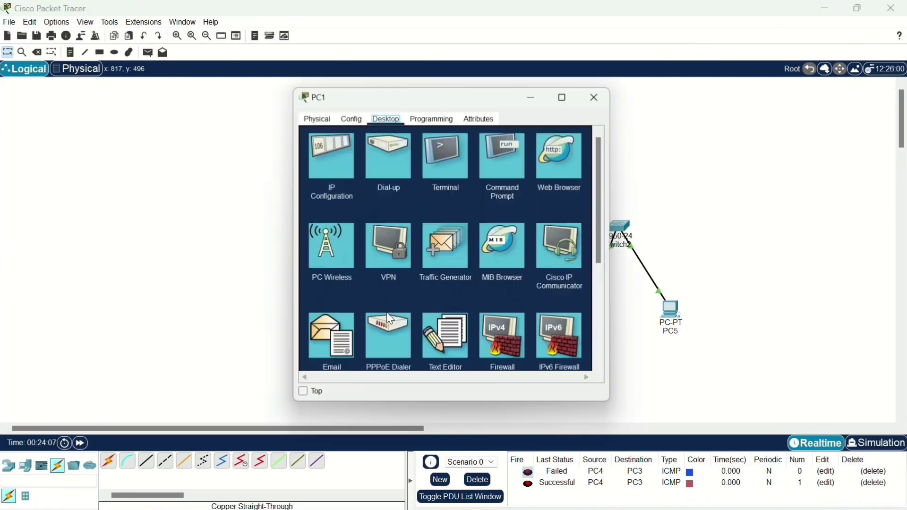
pyautogui.click(506, 150)
pyautogui.write('ping 192.168')
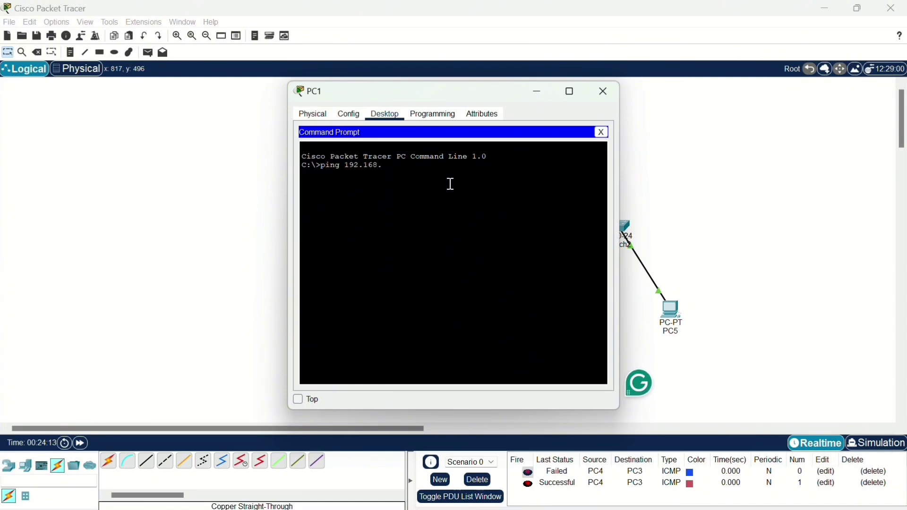
pyautogui.write('.4.3')
pyautogui.press('Return')
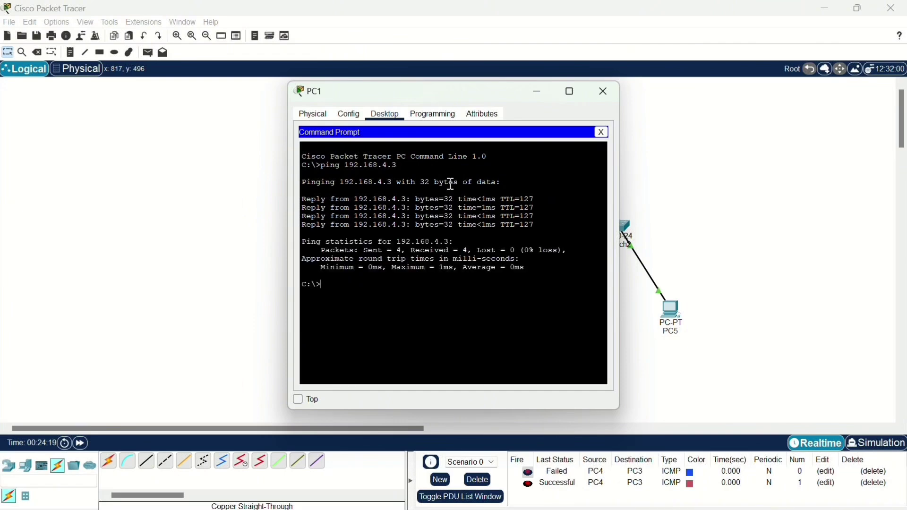
# Ping 192.168.4.2 from PC1's Command Prompt and close PC1's window
pyautogui.press('Up')
pyautogui.press('BackSpace')
pyautogui.write('2.168.4.2')
pyautogui.press('Return')
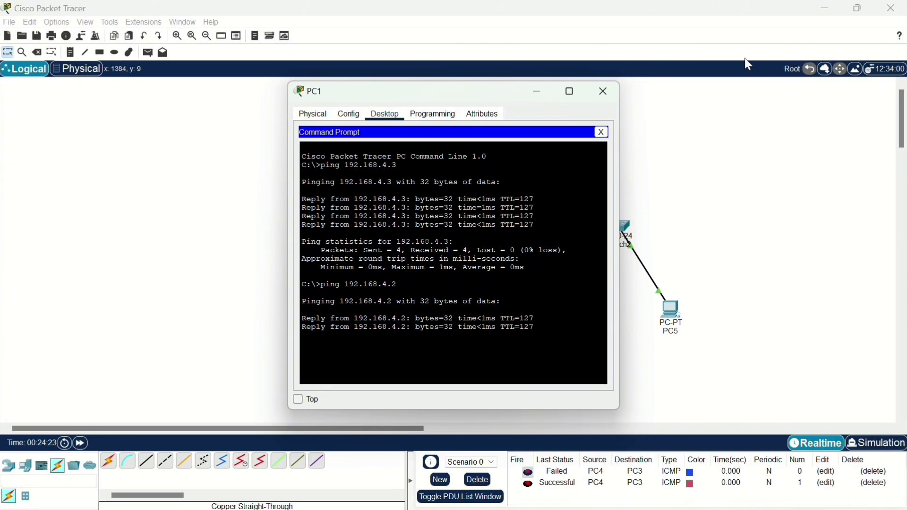
pyautogui.click(606, 101)
# Open PC3's Command Prompt and ping 192.168.2.3
pyautogui.click(520, 314)
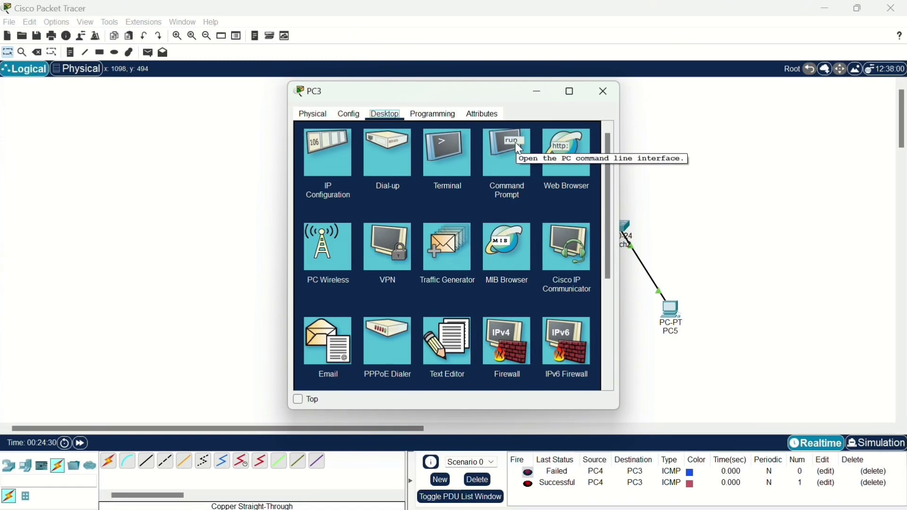
pyautogui.click(505, 172)
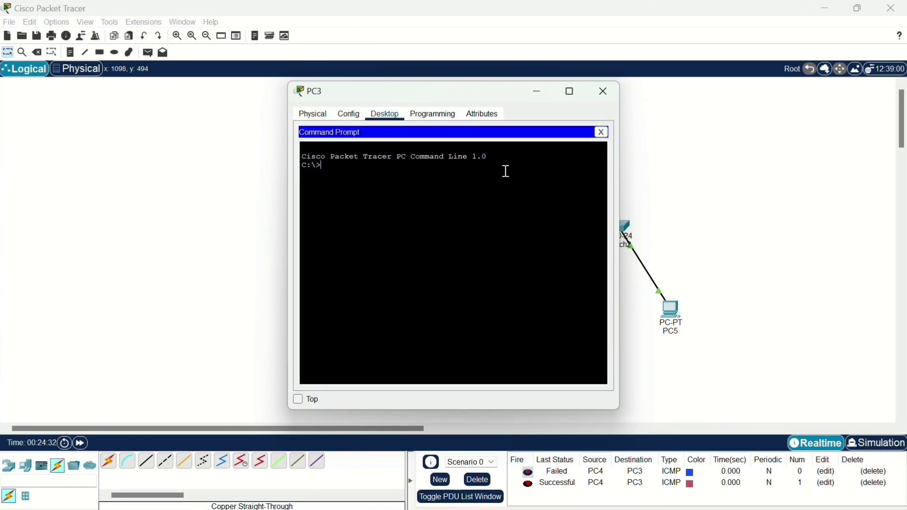
pyautogui.write('ping 1')
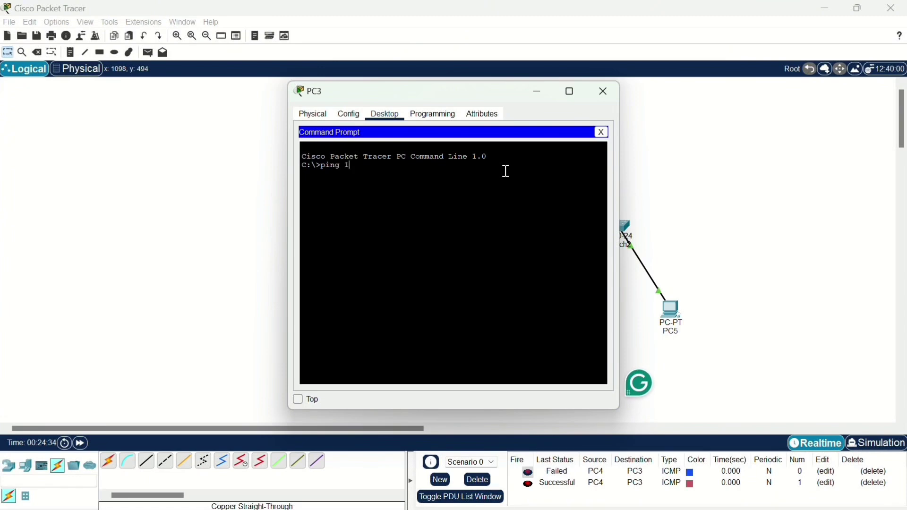
pyautogui.write('92.168.2.3')
pyautogui.press('Return')
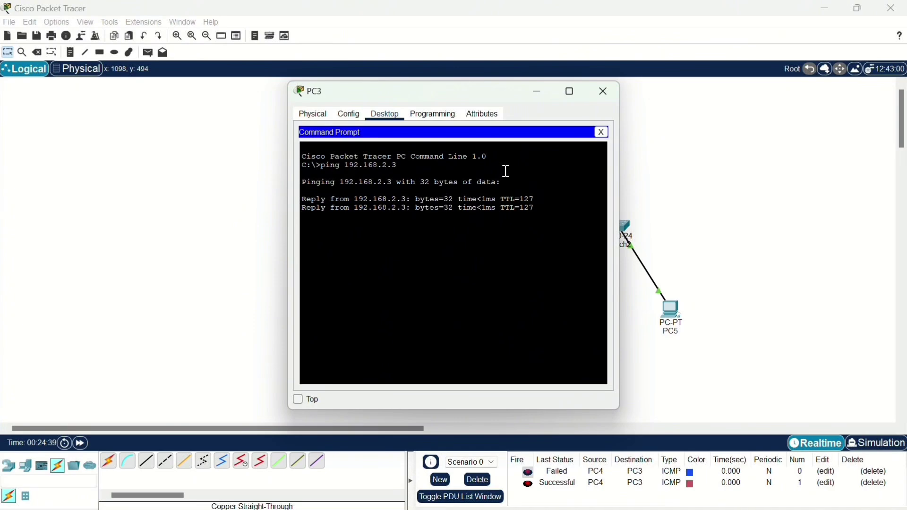
# Ping 192.168.2.2 from PC3's Command Prompt
pyautogui.press('Up')
pyautogui.press('BackSpace')
pyautogui.write('2')
pyautogui.press('Return')
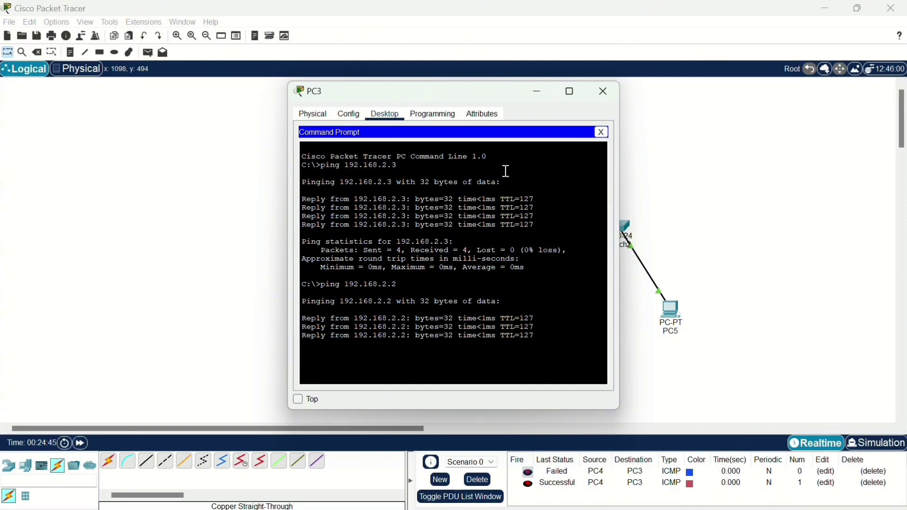
# Ping 192.168.4.3 from PC3's Command Prompt
pyautogui.press('Up')
pyautogui.press('BackSpace')
pyautogui.press('BackSpace')
pyautogui.press('BackSpace')
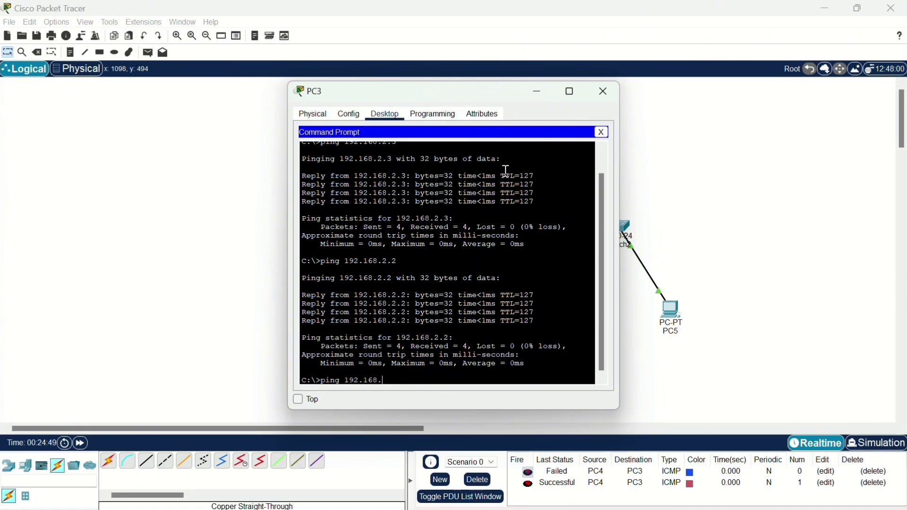
pyautogui.write('4.3')
pyautogui.press('Return')
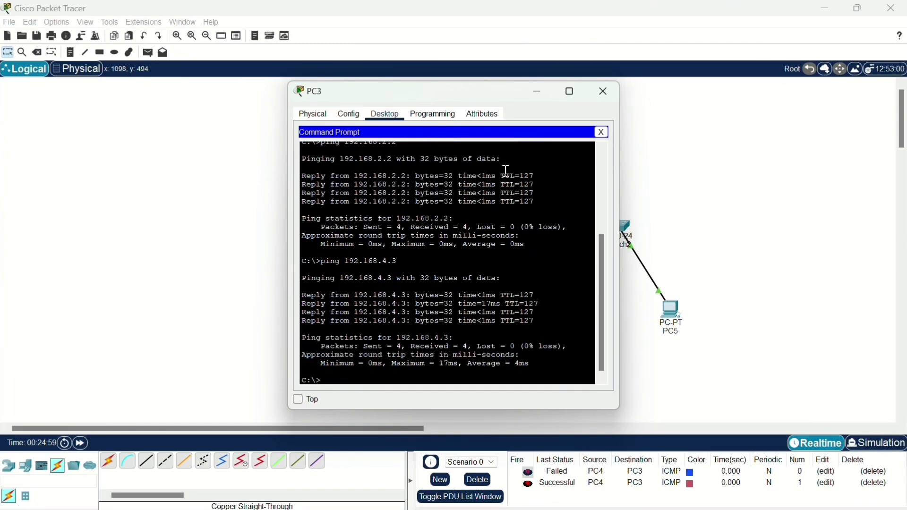
# Ping 192.168.4.2 from PC3's Command Prompt and close PC3's window
pyautogui.press('Up')
pyautogui.press('BackSpace')
pyautogui.write('2.168.4.2')
pyautogui.press('Return')
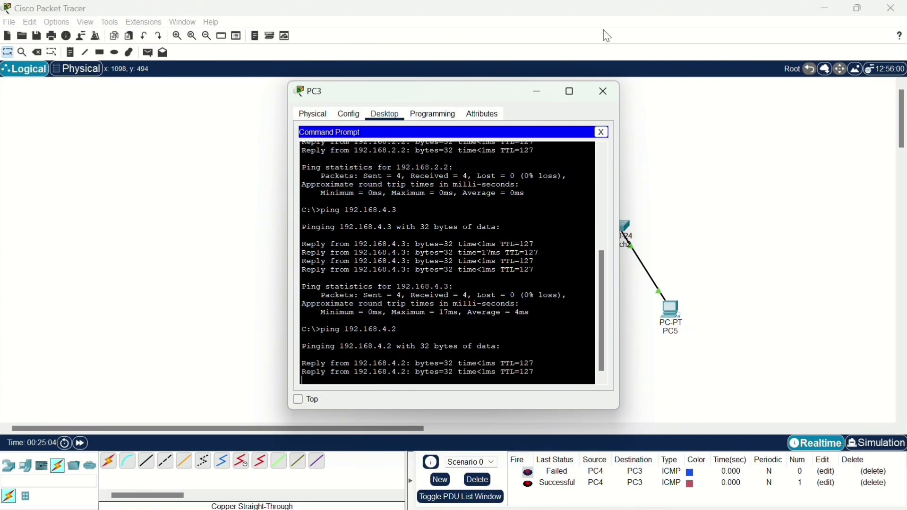
pyautogui.click(606, 99)
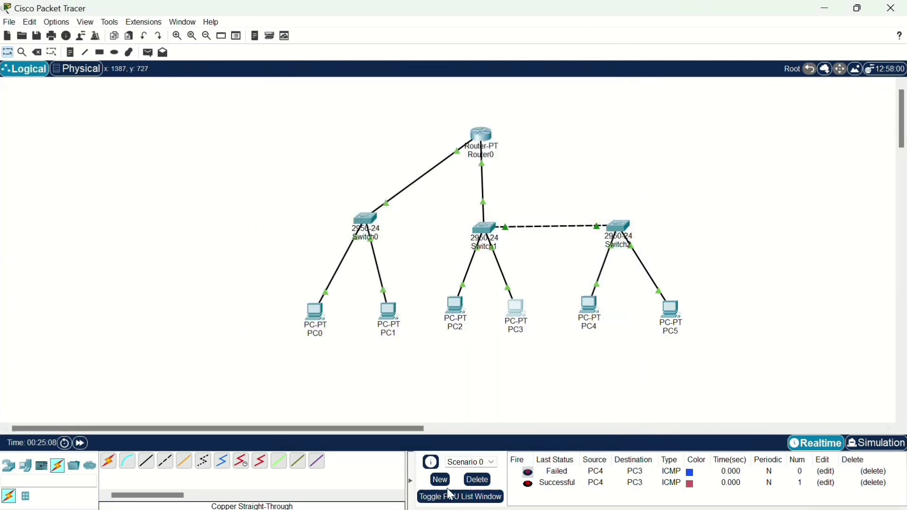
# Delete the PDU results from Scenario 0 and send a simple PDU from PC5 to PC0
pyautogui.click(478, 483)
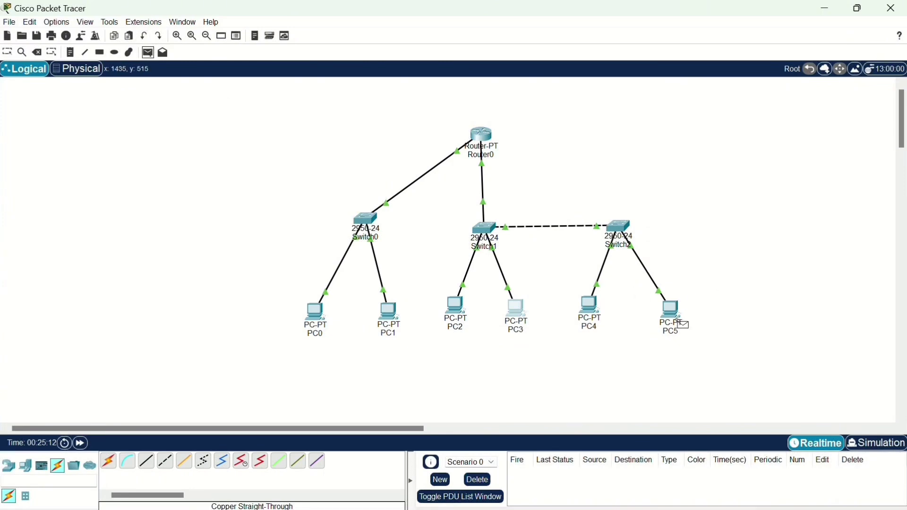
pyautogui.click(315, 313)
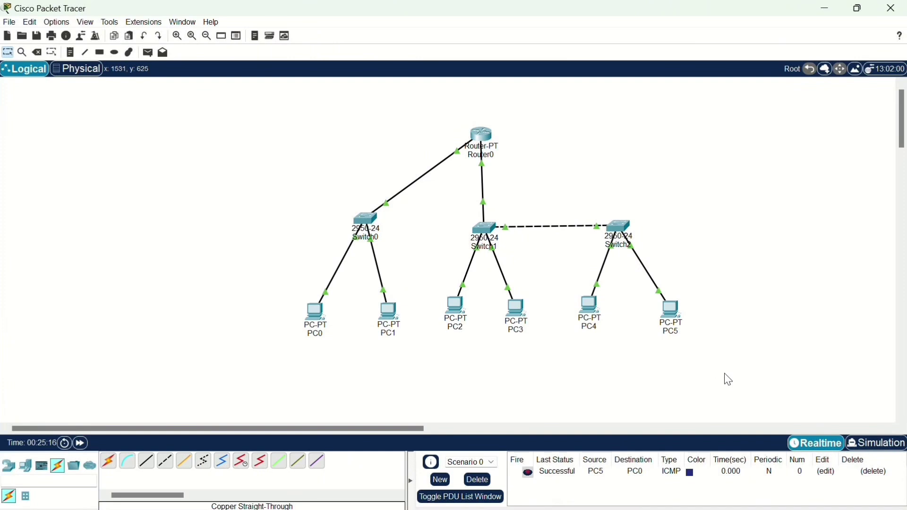